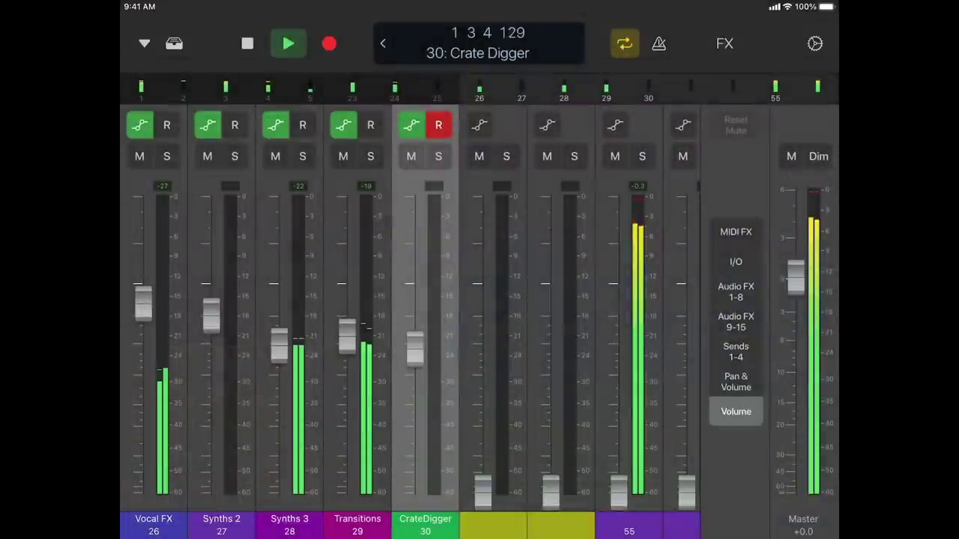
- Show Audio FX 1-8, play the Snare 1 pad, then start the queued Live Loops cells
{"action": "left_click", "coordinate": [736, 291]}
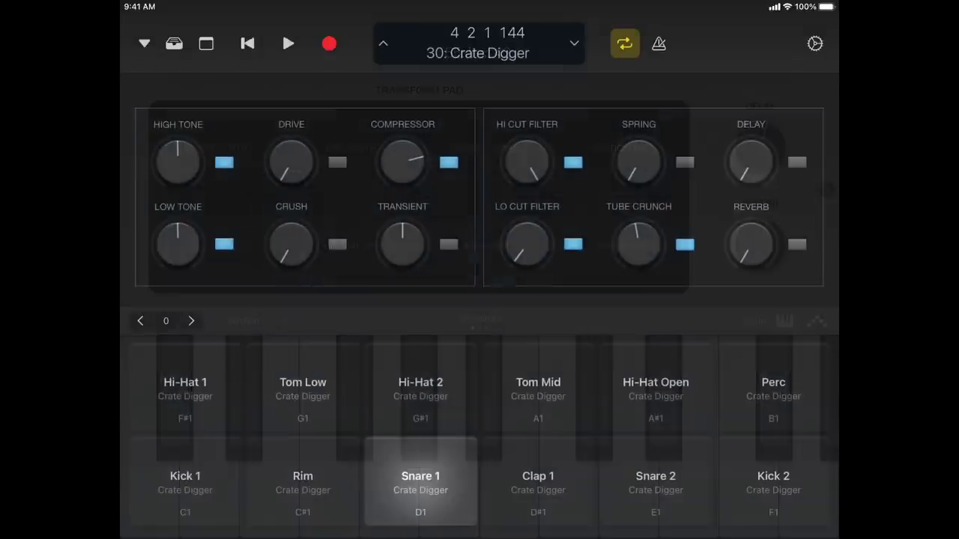
{"action": "left_click", "coordinate": [420, 483]}
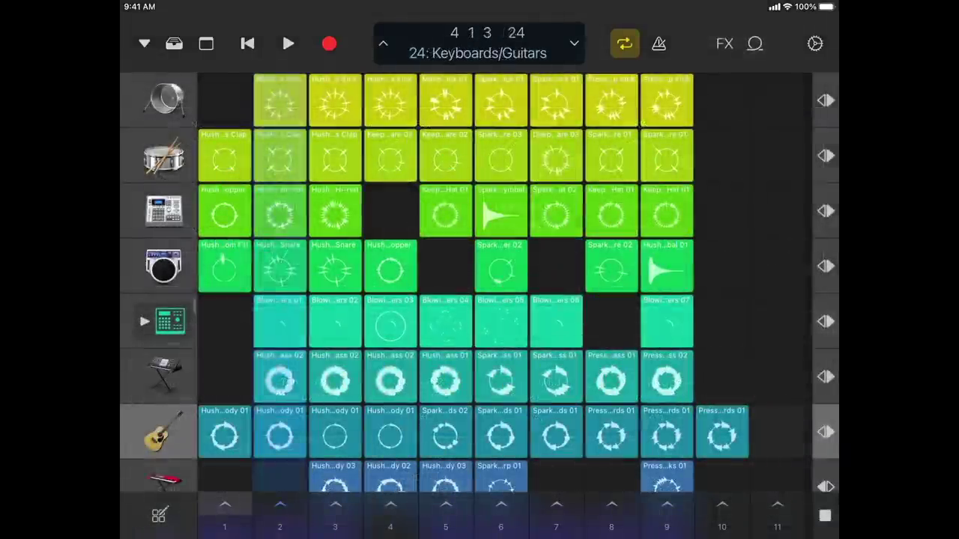
{"action": "left_click", "coordinate": [288, 43]}
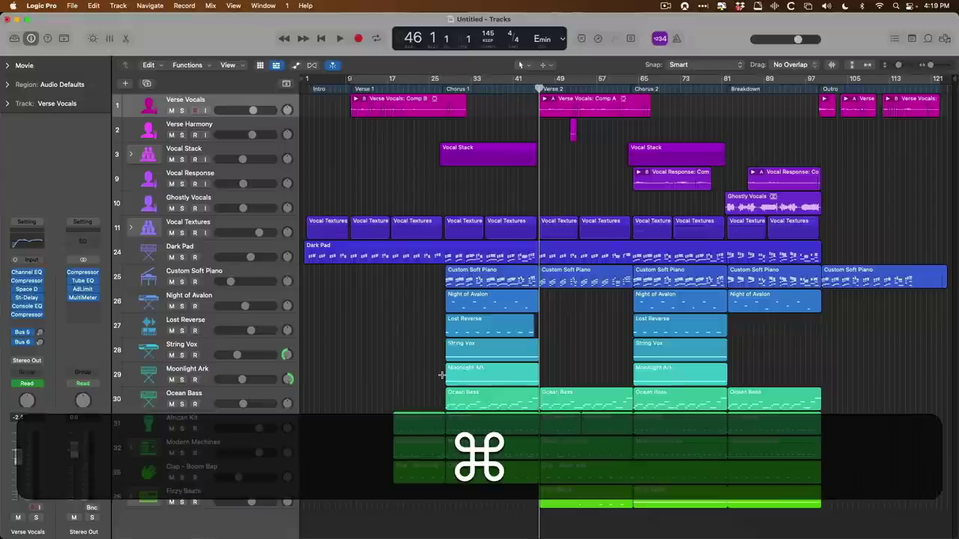
- Search Spotlight for 'general' and open the General pane of System Preferences
{"action": "key", "text": "cmd+space"}
{"action": "type", "text": "general"}
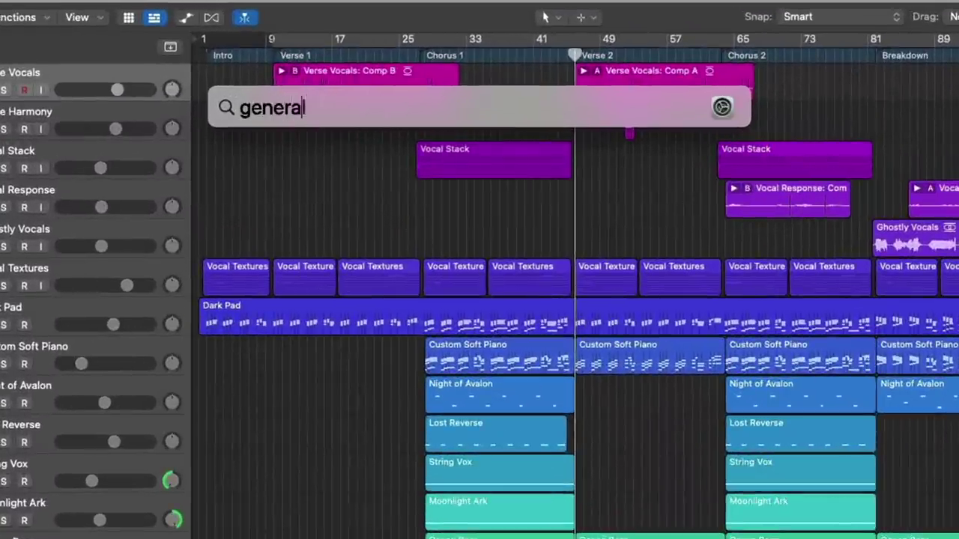
{"action": "key", "text": "Return"}
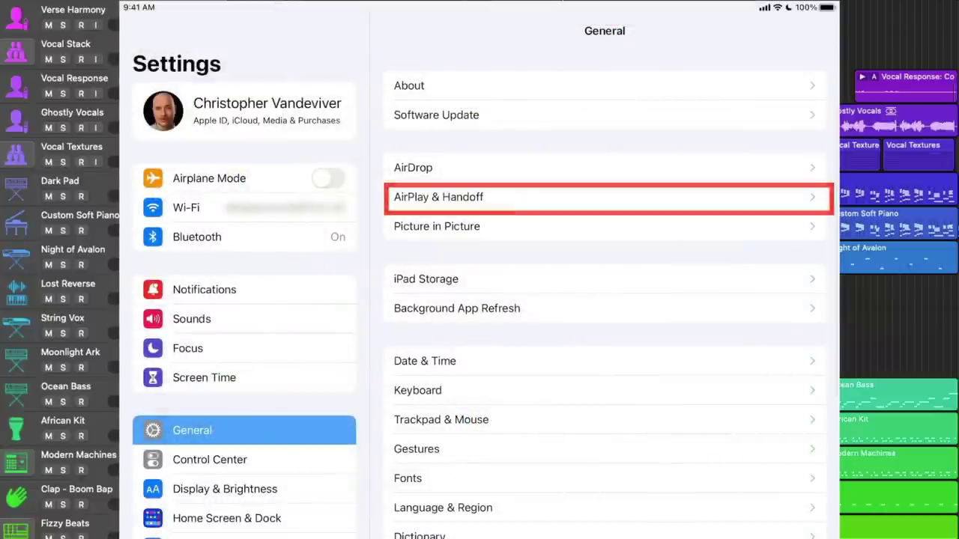
- Open AirPlay & Handoff in the iPad's General settings
{"action": "left_click", "coordinate": [450, 197]}
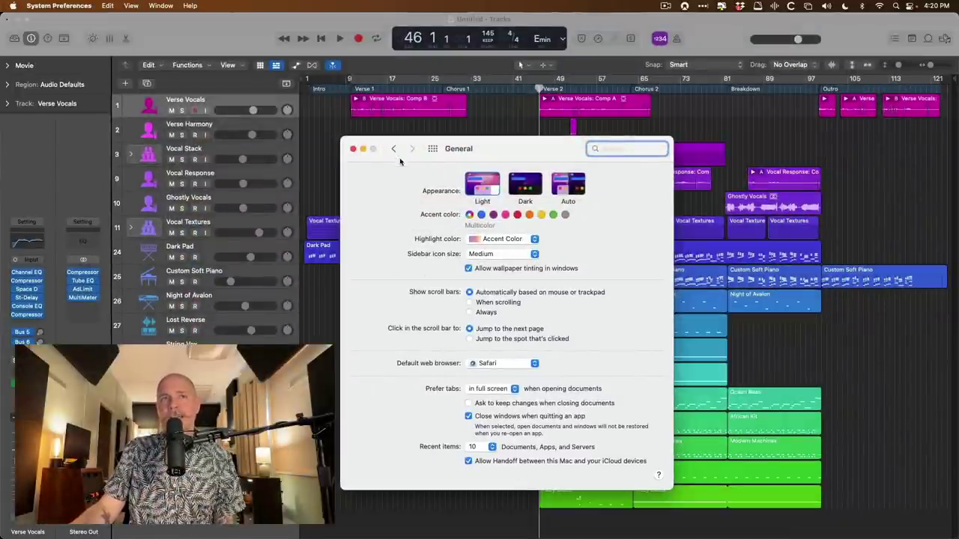
- Quit System Preferences and expand the Display section of Control Center
{"action": "key", "text": "super+q"}
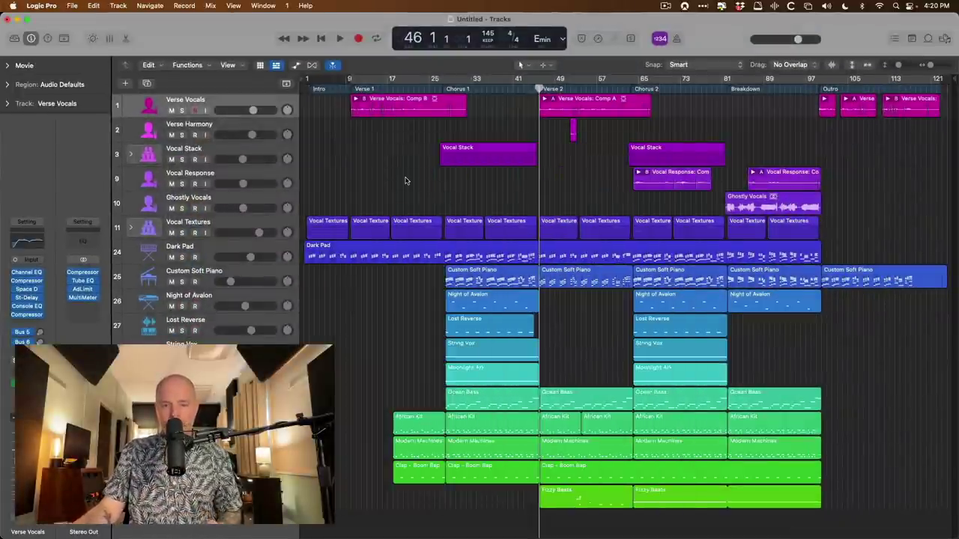
{"action": "key", "text": "super+space"}
{"action": "type", "text": "displ"}
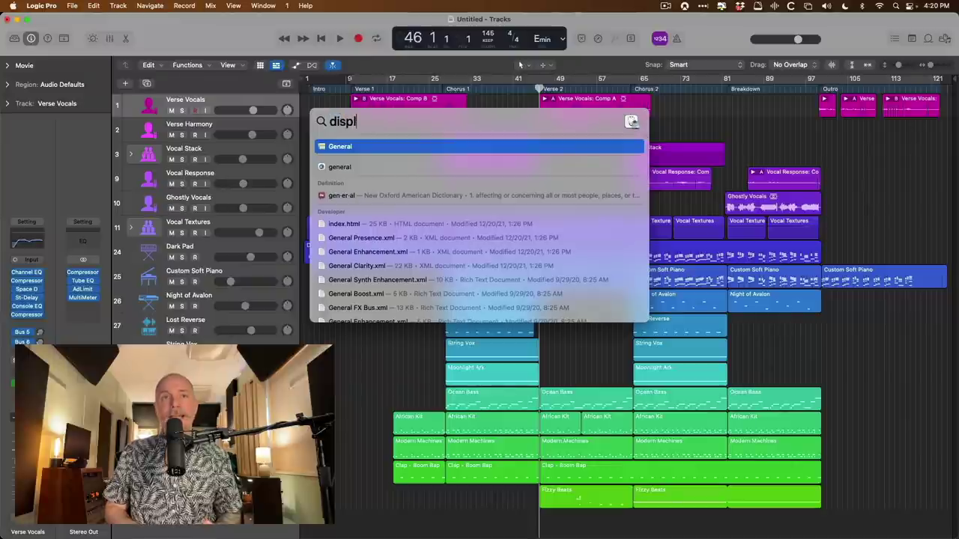
{"action": "key", "text": "Escape"}
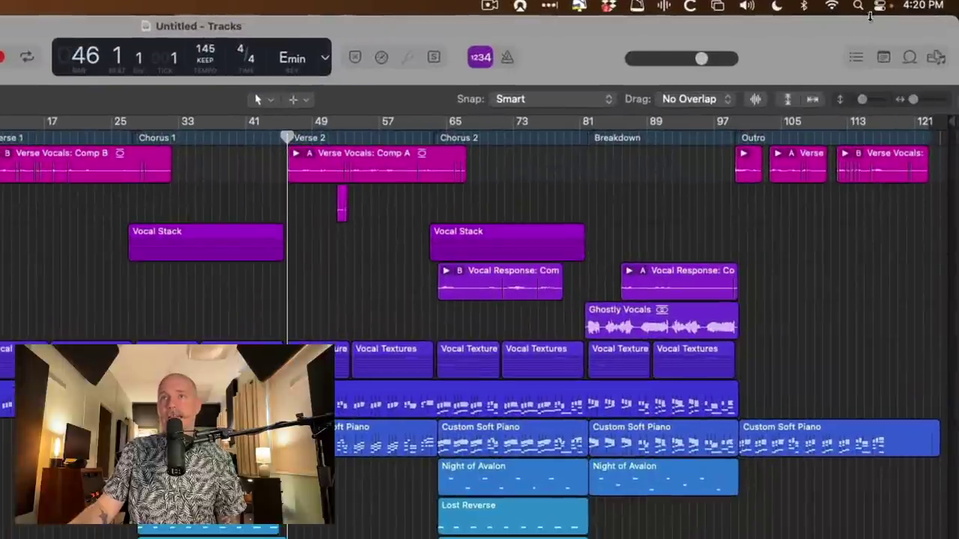
{"action": "left_click", "coordinate": [880, 6]}
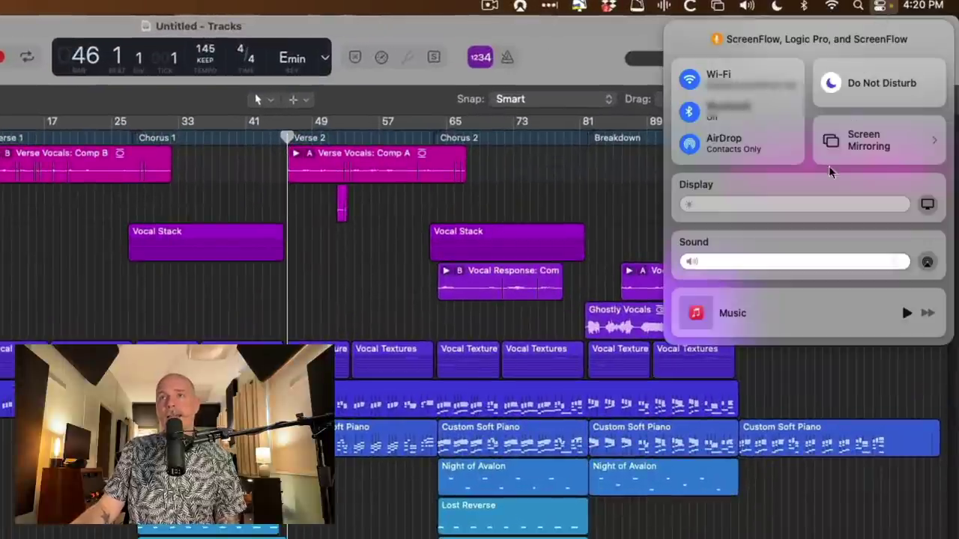
{"action": "left_click", "coordinate": [828, 186]}
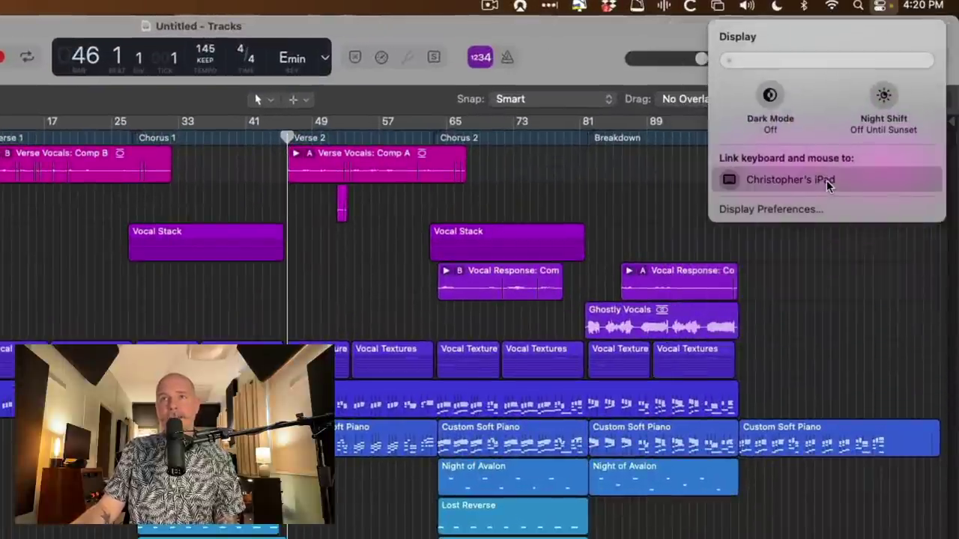
- In Display Preferences, add the iPad as an extended display from the Add Display menu
{"action": "left_click", "coordinate": [771, 209]}
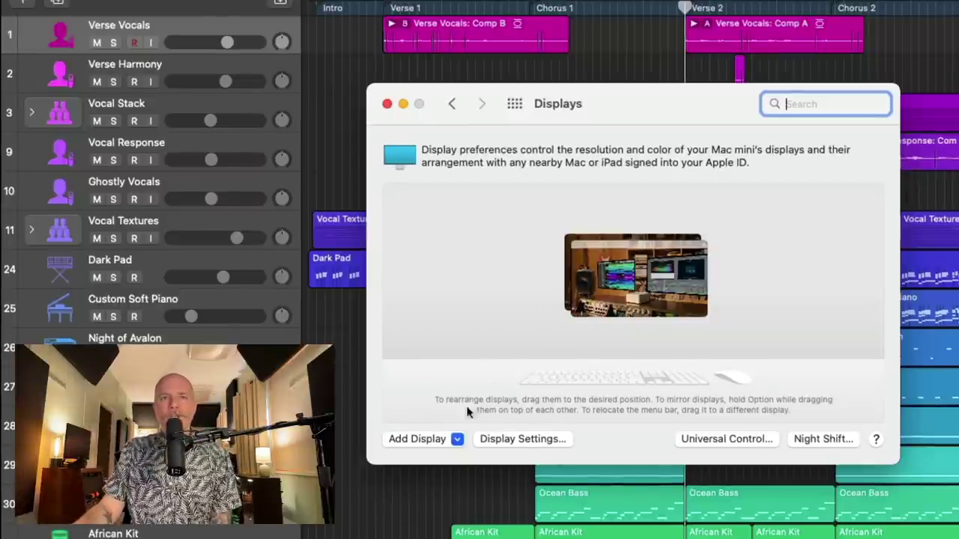
{"action": "left_click", "coordinate": [440, 439]}
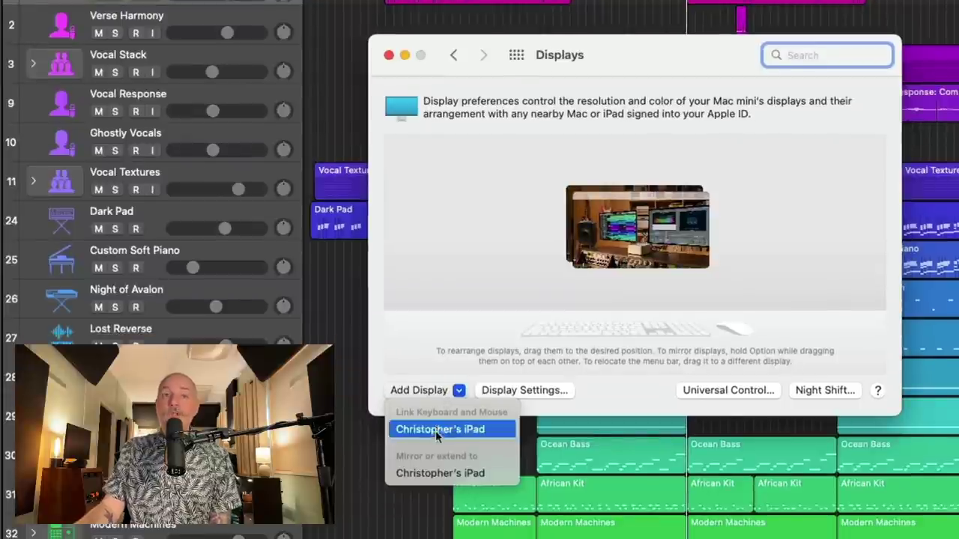
{"action": "left_click", "coordinate": [452, 471]}
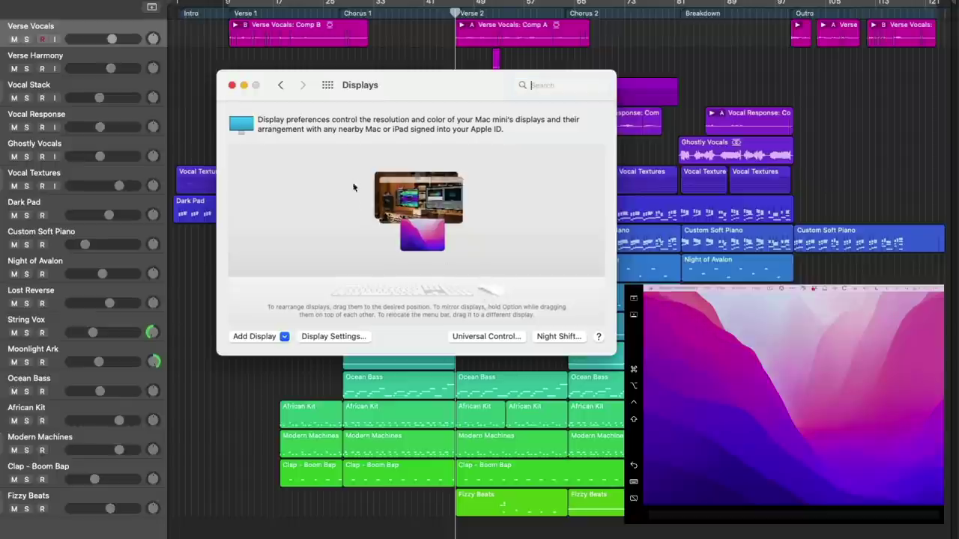
{"action": "left_click", "coordinate": [455, 187]}
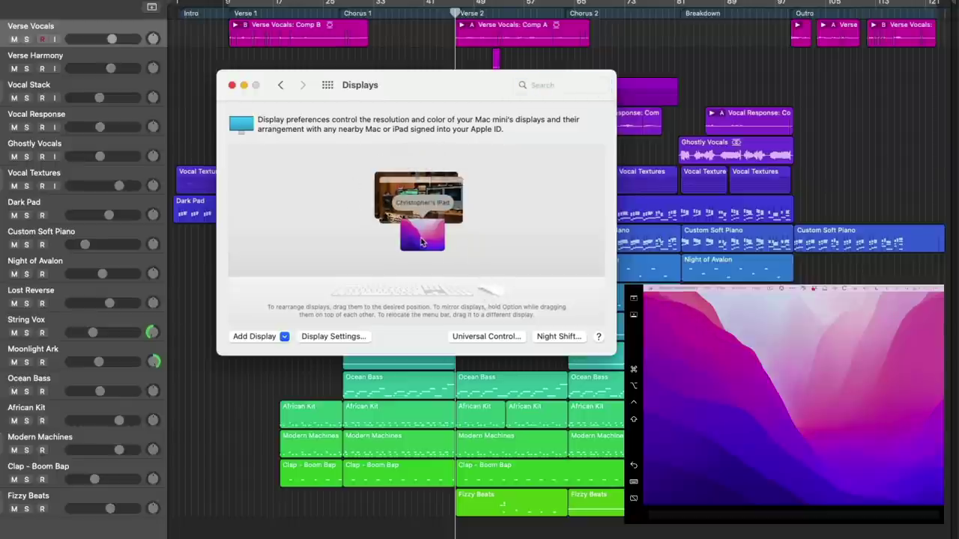
{"action": "left_click_drag", "start_coordinate": [419, 235], "coordinate": [485, 209]}
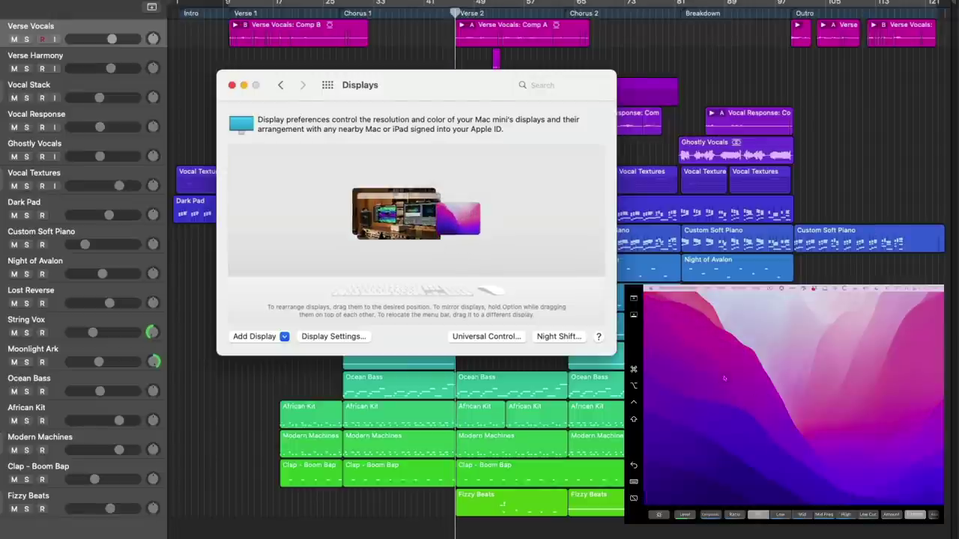
{"action": "left_click_drag", "start_coordinate": [360, 217], "coordinate": [327, 184]}
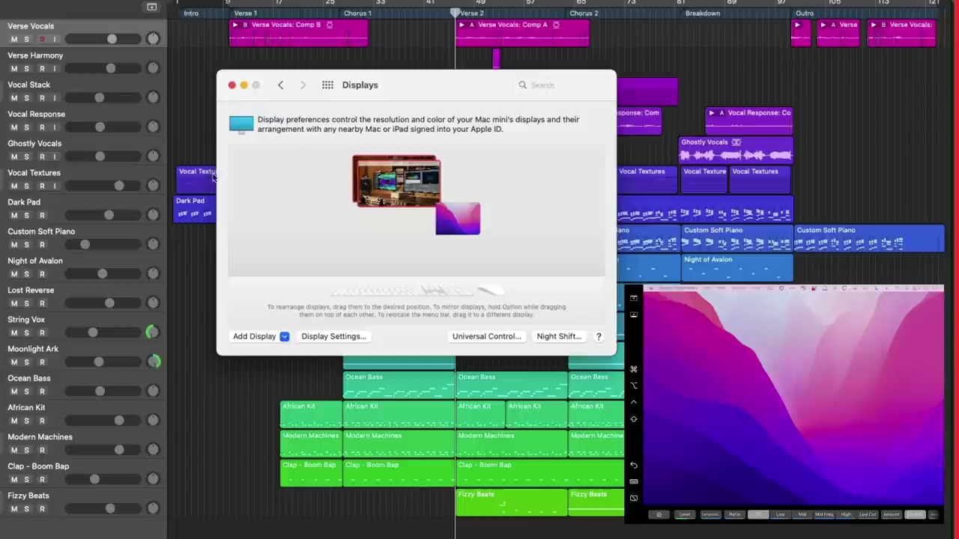
{"action": "left_click_drag", "start_coordinate": [447, 227], "coordinate": [329, 196]}
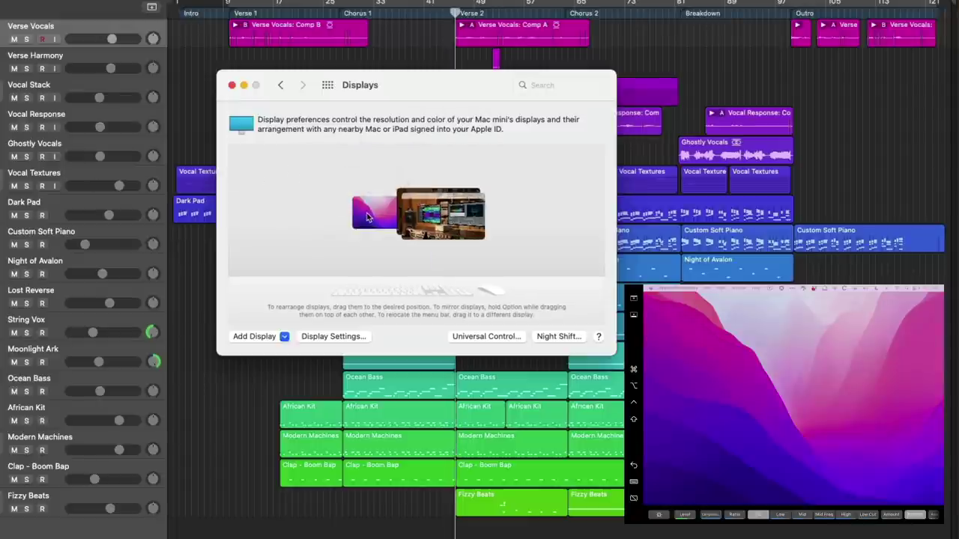
{"action": "left_click_drag", "start_coordinate": [368, 222], "coordinate": [426, 255]}
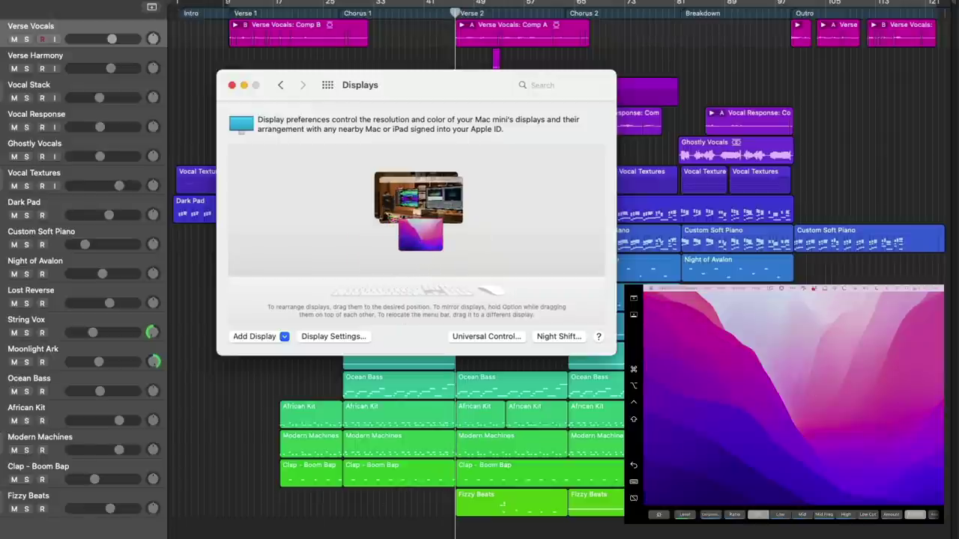
{"action": "left_click", "coordinate": [322, 336]}
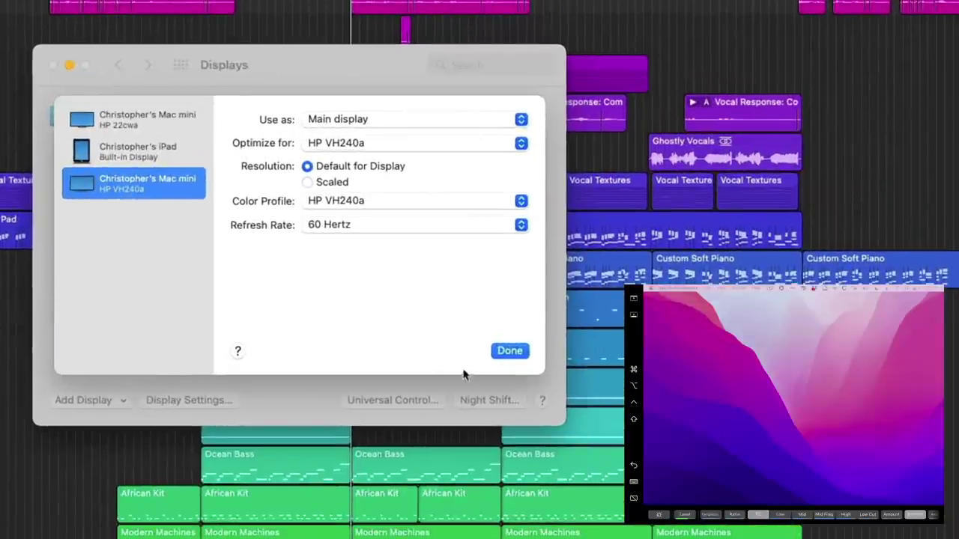
{"action": "left_click", "coordinate": [119, 150]}
{"action": "left_click", "coordinate": [320, 127]}
{"action": "left_click", "coordinate": [345, 257]}
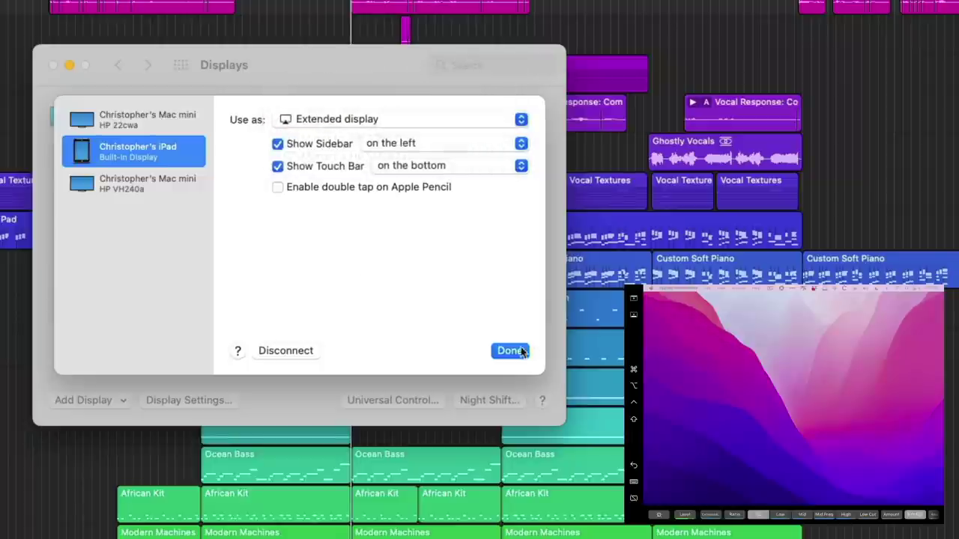
{"action": "left_click", "coordinate": [509, 350]}
{"action": "right_click", "coordinate": [315, 271]}
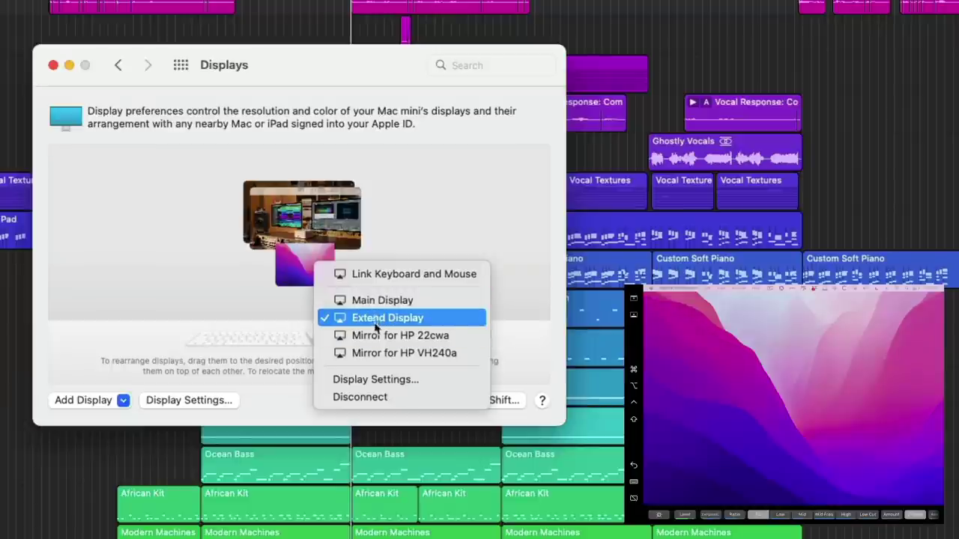
{"action": "left_click", "coordinate": [375, 355]}
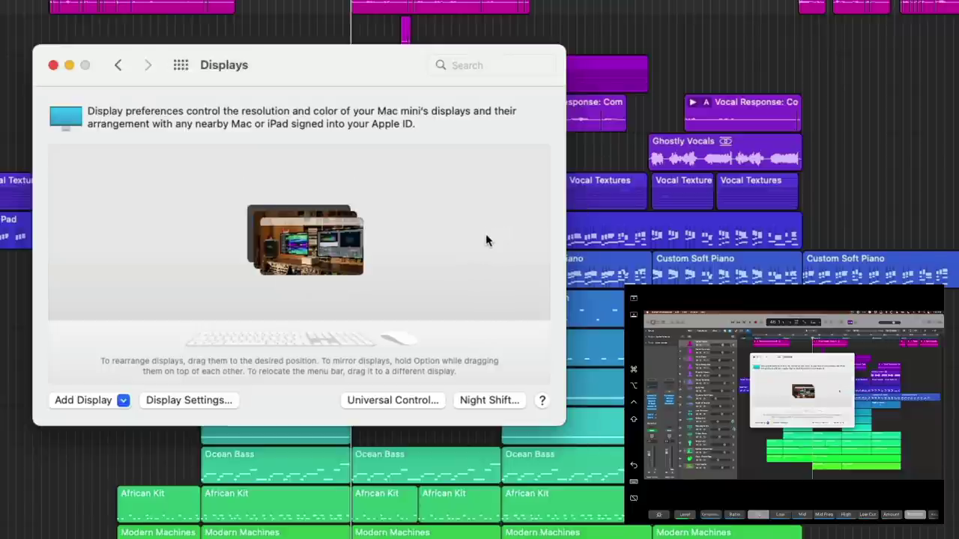
{"action": "left_click", "coordinate": [177, 400]}
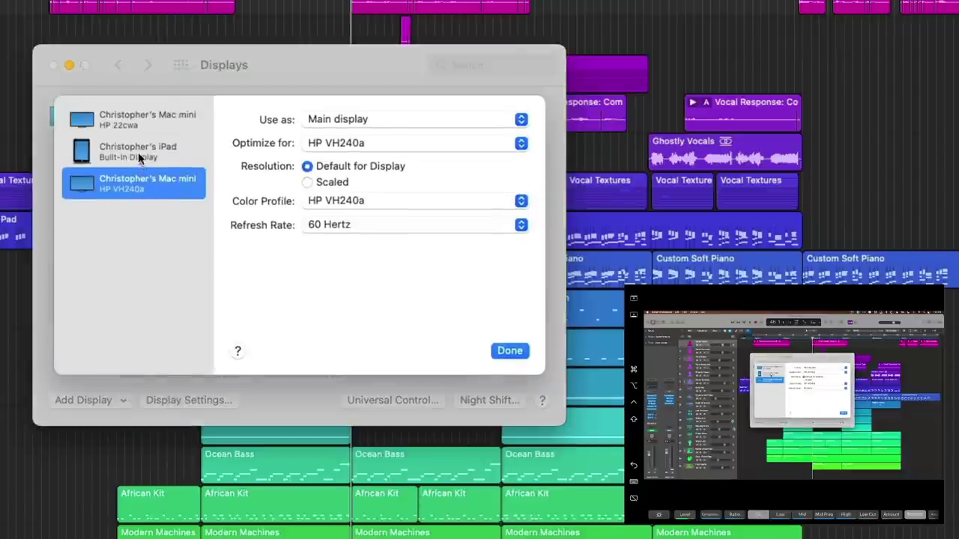
{"action": "left_click", "coordinate": [139, 153]}
{"action": "left_click", "coordinate": [374, 120]}
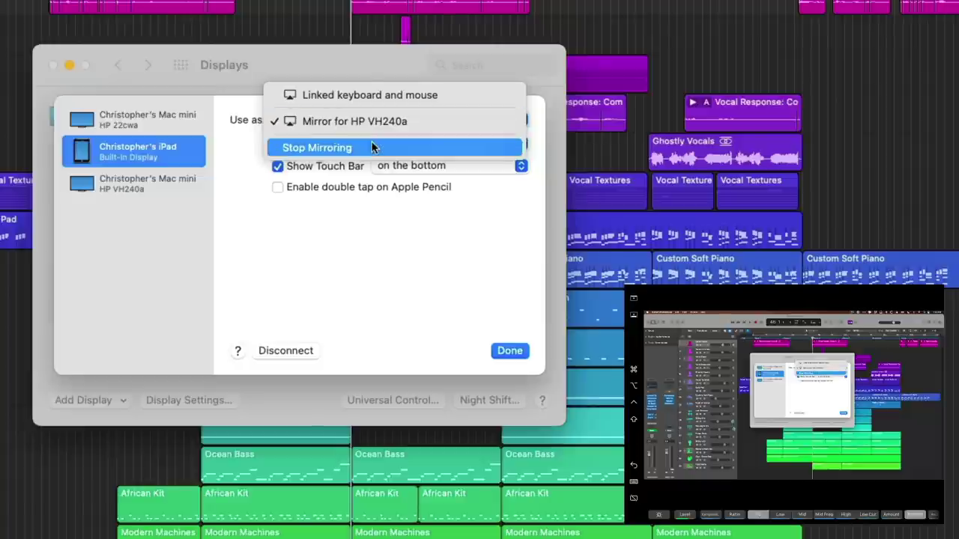
{"action": "left_click", "coordinate": [372, 147]}
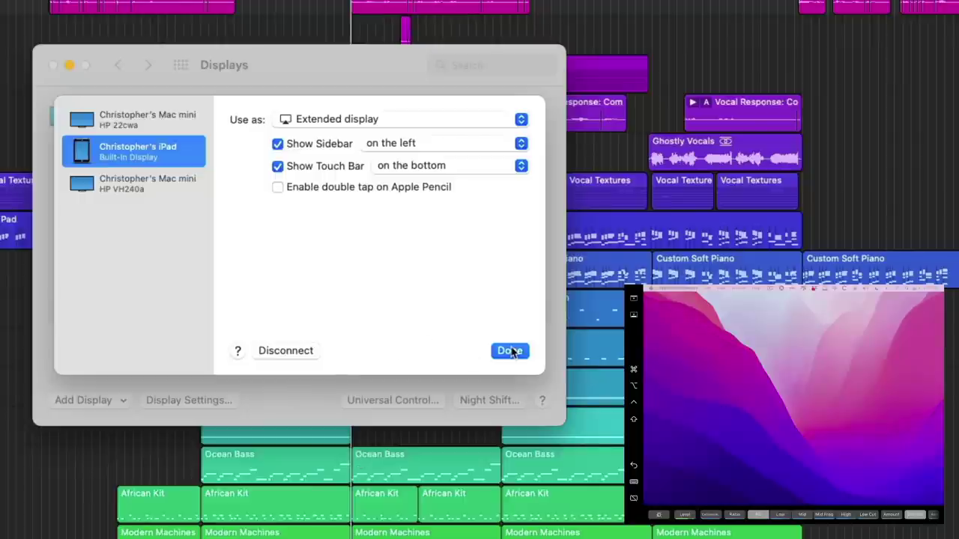
{"action": "left_click", "coordinate": [510, 350]}
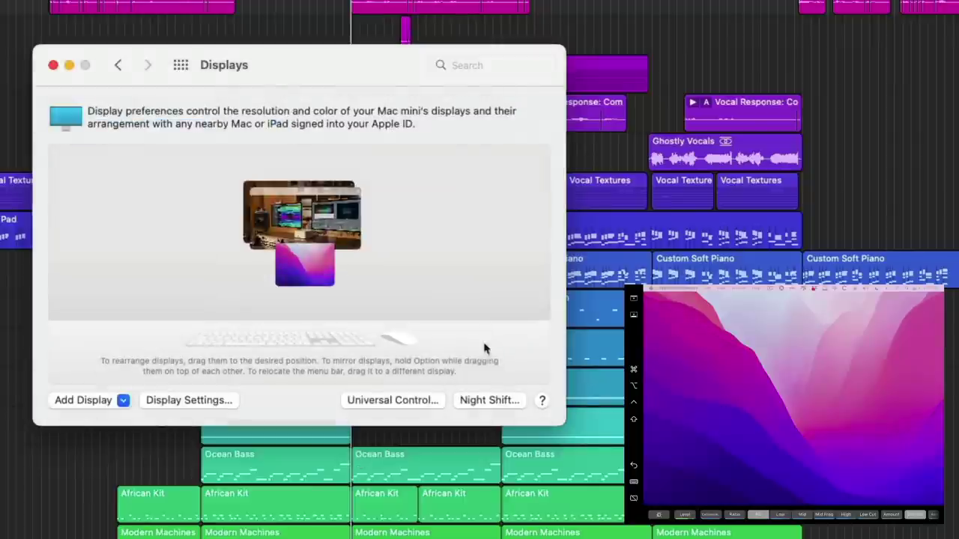
- Quit Displays preferences, select the Verse Harmony, Vocal Textures and Verse Vocals tracks, and check Screen Mirroring
{"action": "key", "text": "super+q"}
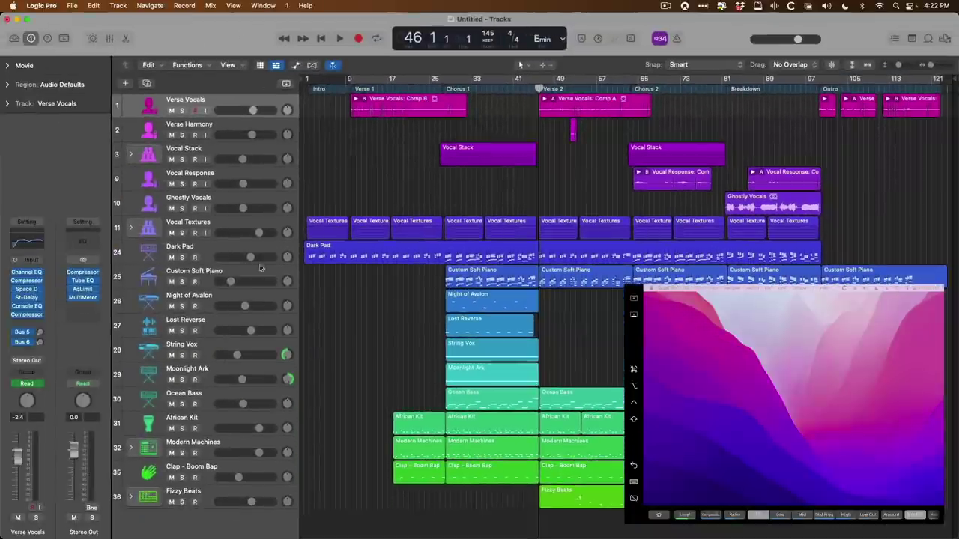
{"action": "left_click", "coordinate": [217, 131]}
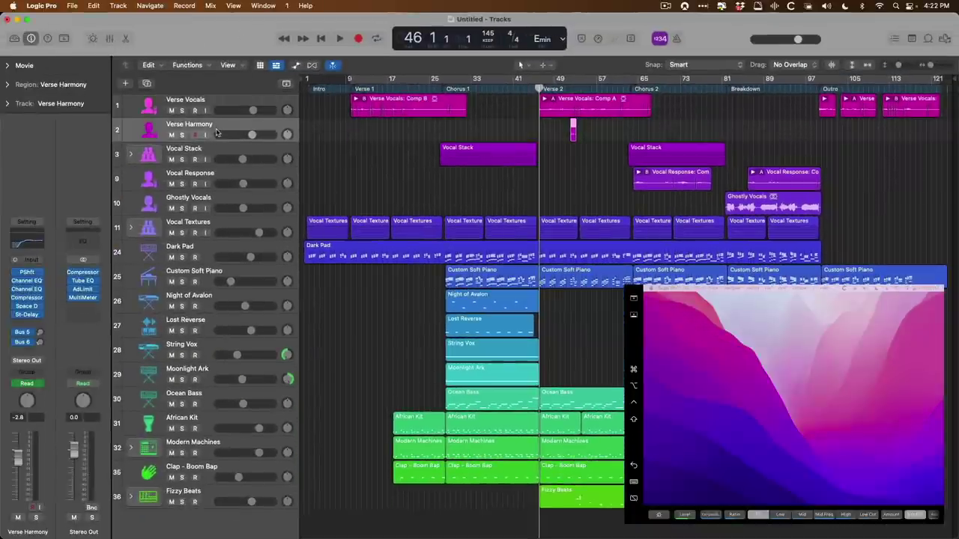
{"action": "left_click", "coordinate": [222, 226]}
{"action": "left_click", "coordinate": [219, 101]}
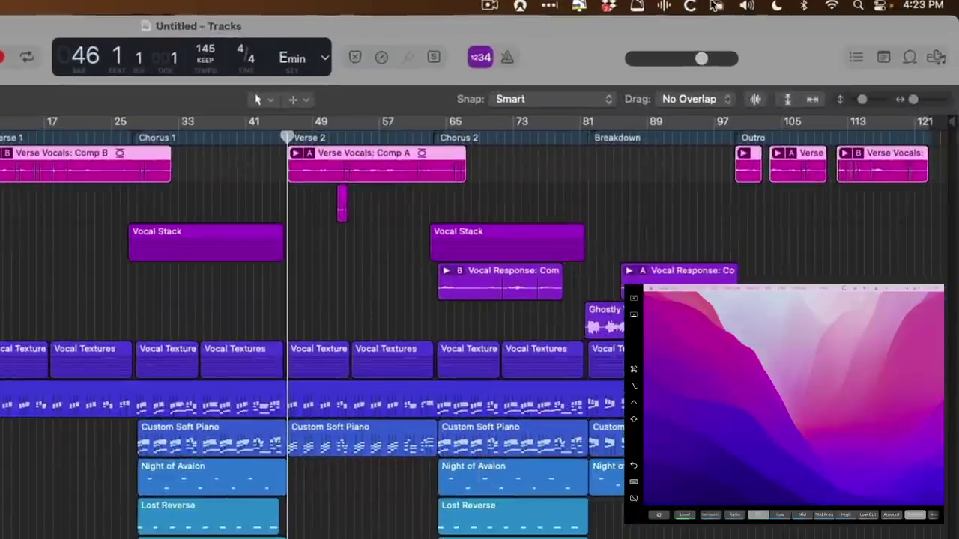
{"action": "left_click", "coordinate": [808, 5]}
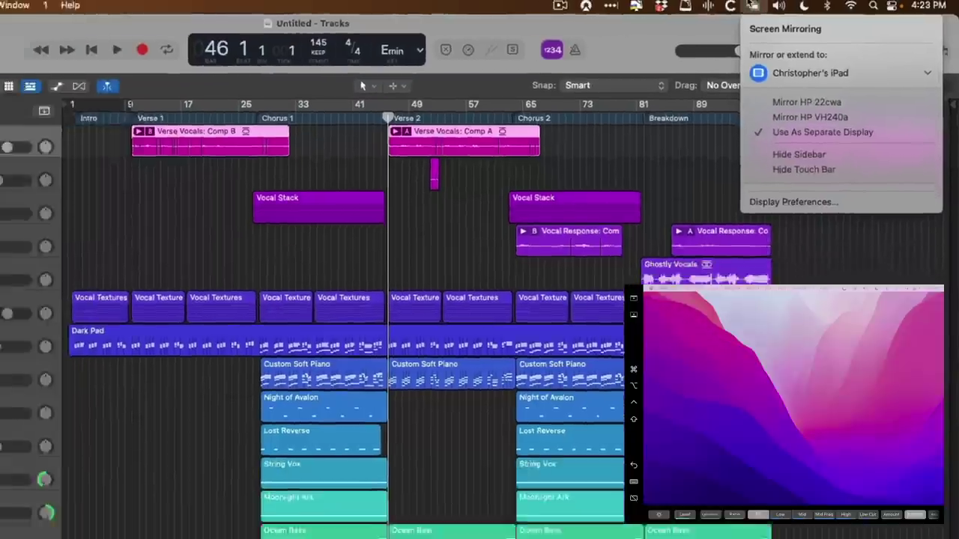
{"action": "left_click", "coordinate": [752, 6]}
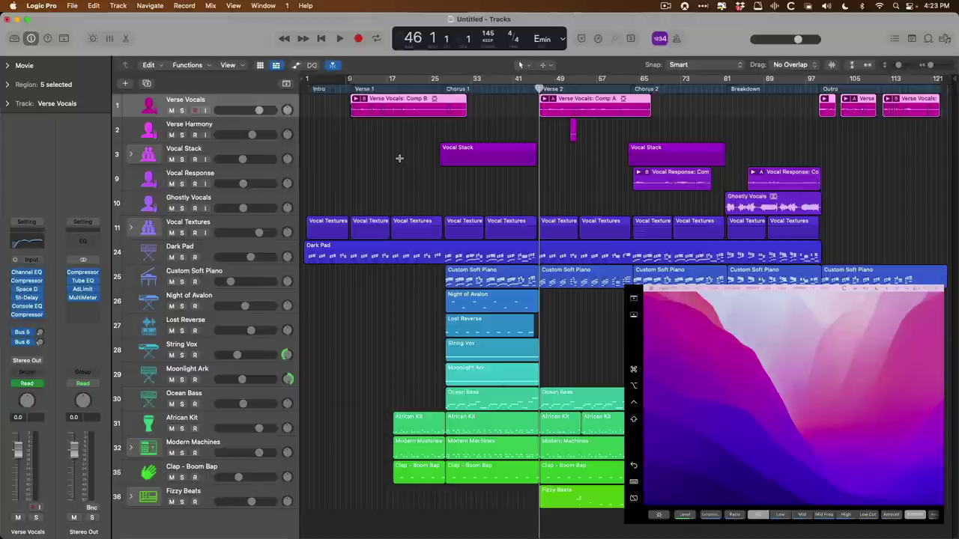
- Open the Piano Roll on the Dark Pad region, detach it into a window and move it to the iPad
{"action": "key", "text": "p"}
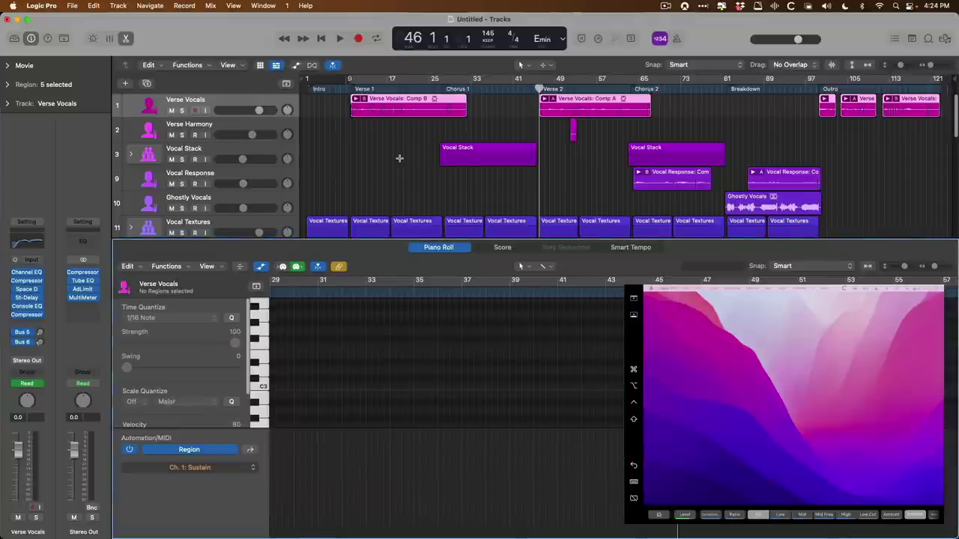
{"action": "scroll", "coordinate": [407, 173], "scroll_direction": "down", "scroll_amount": 5}
{"action": "scroll", "coordinate": [420, 135], "scroll_direction": "down", "scroll_amount": 2}
{"action": "scroll", "coordinate": [427, 118], "scroll_direction": "up", "scroll_amount": 2}
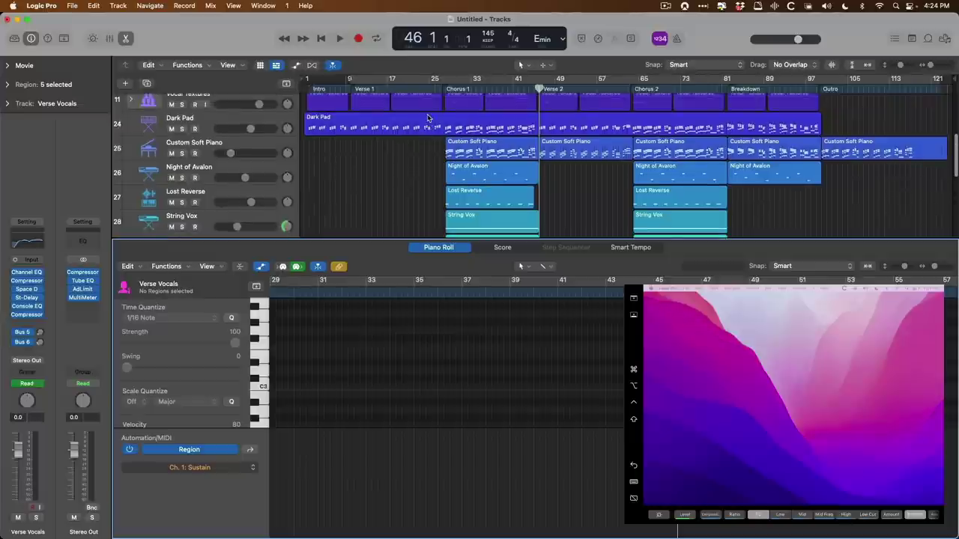
{"action": "left_click", "coordinate": [429, 124]}
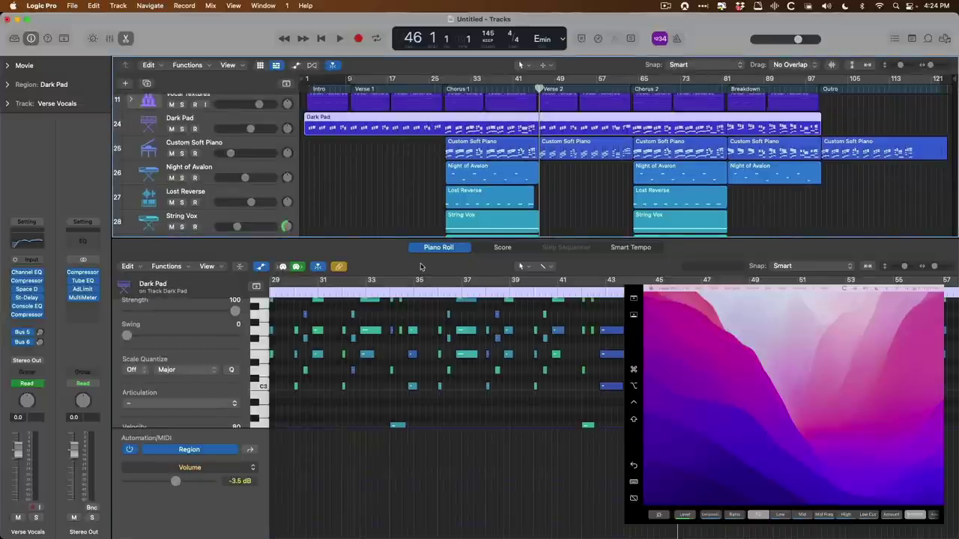
{"action": "left_click_drag", "start_coordinate": [438, 248], "coordinate": [432, 155]}
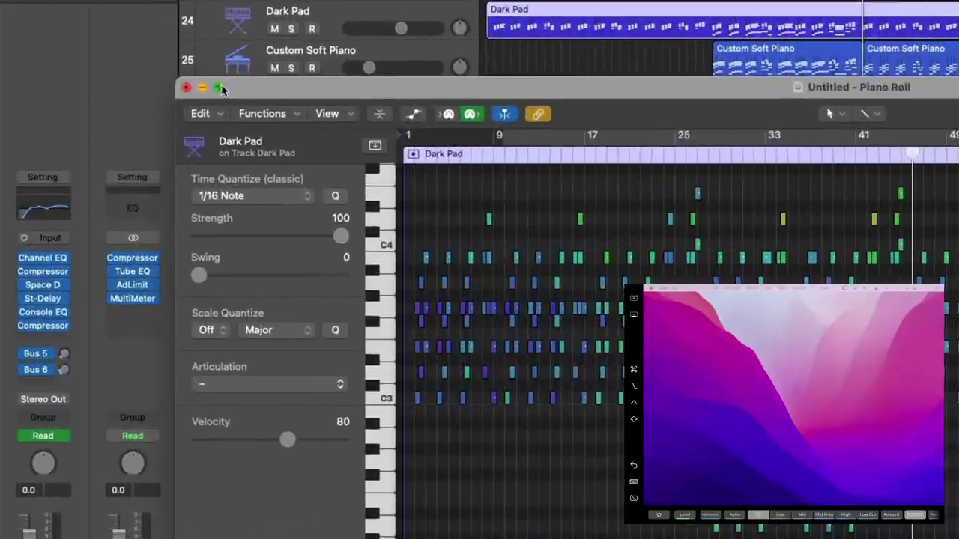
{"action": "mouse_move", "coordinate": [136, 166]}
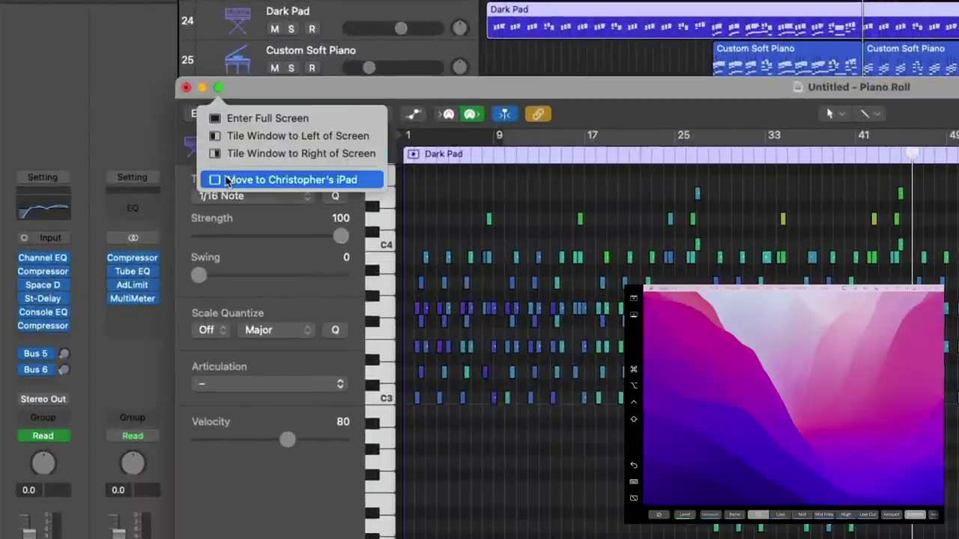
{"action": "left_click", "coordinate": [228, 180]}
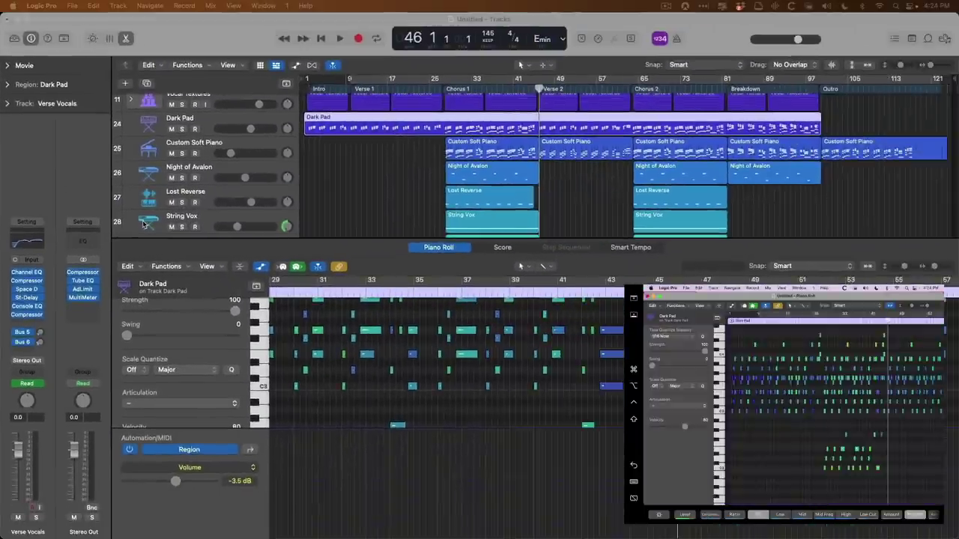
- Close the main editor area, cycle through the pad and piano regions, and zoom the Piano Roll onto Dark Pad bars 51–65
{"action": "left_click", "coordinate": [371, 221]}
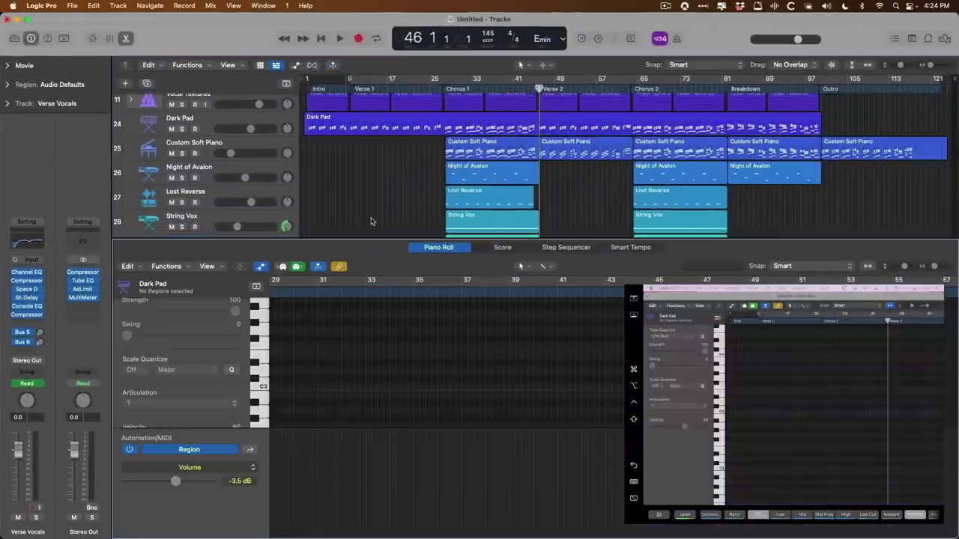
{"action": "scroll", "coordinate": [397, 210], "scroll_direction": "up", "scroll_amount": 2}
{"action": "key", "text": "e"}
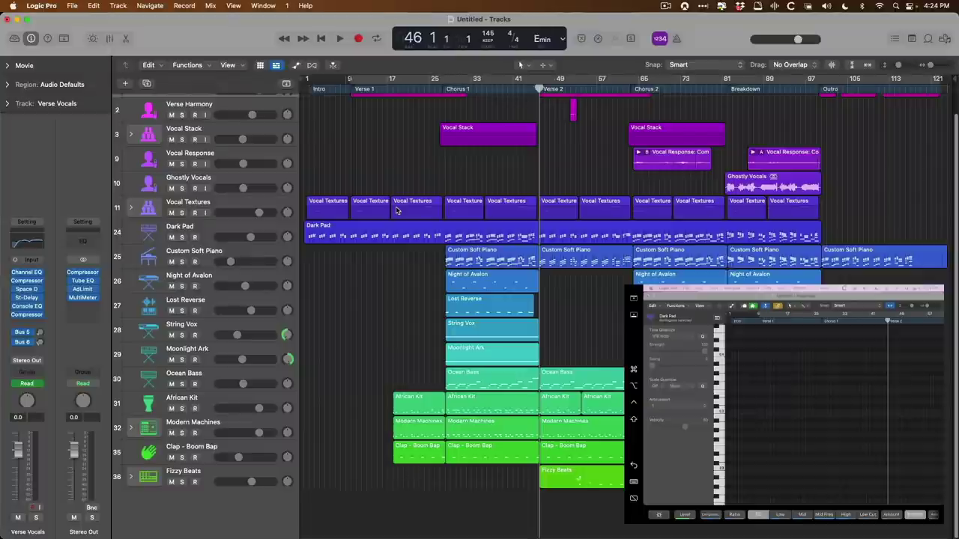
{"action": "left_click", "coordinate": [404, 231]}
{"action": "left_click", "coordinate": [477, 264]}
{"action": "left_click", "coordinate": [481, 280]}
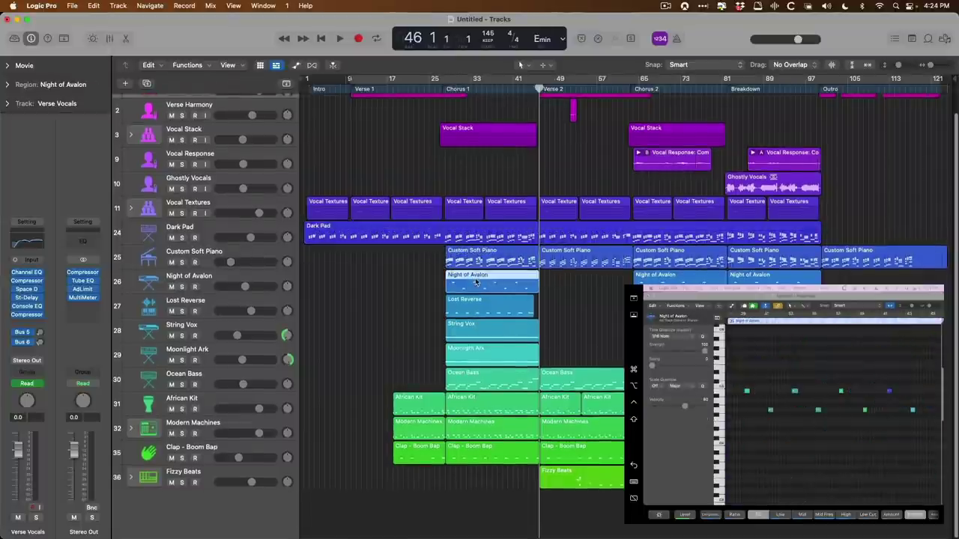
{"action": "left_click", "coordinate": [485, 304]}
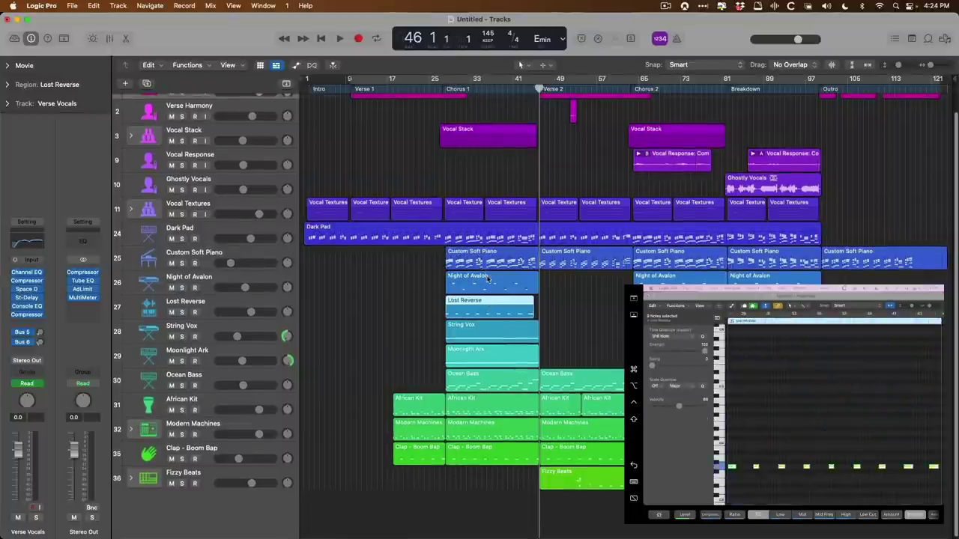
{"action": "left_click", "coordinate": [487, 279]}
{"action": "left_click", "coordinate": [488, 256]}
{"action": "left_click", "coordinate": [484, 234]}
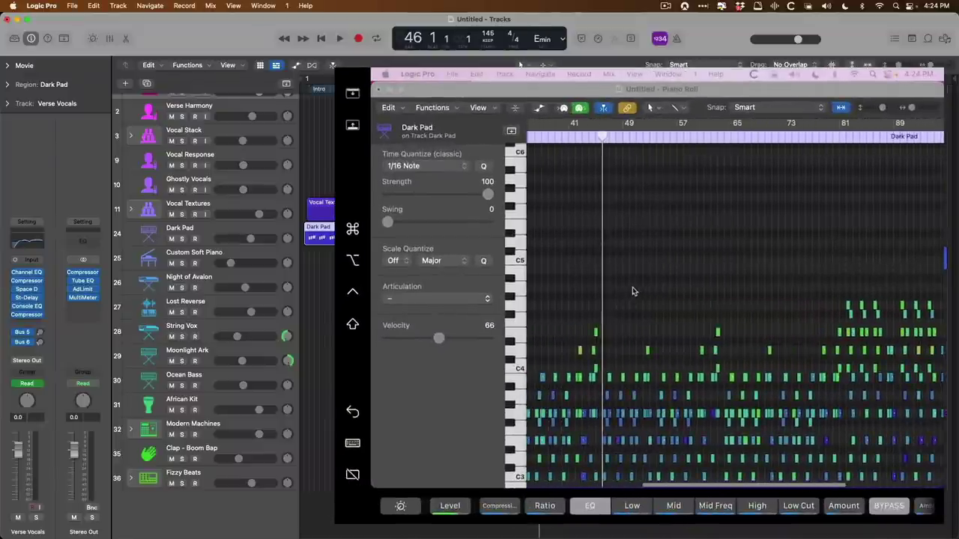
{"action": "left_click_drag", "start_coordinate": [632, 289], "coordinate": [641, 252]}
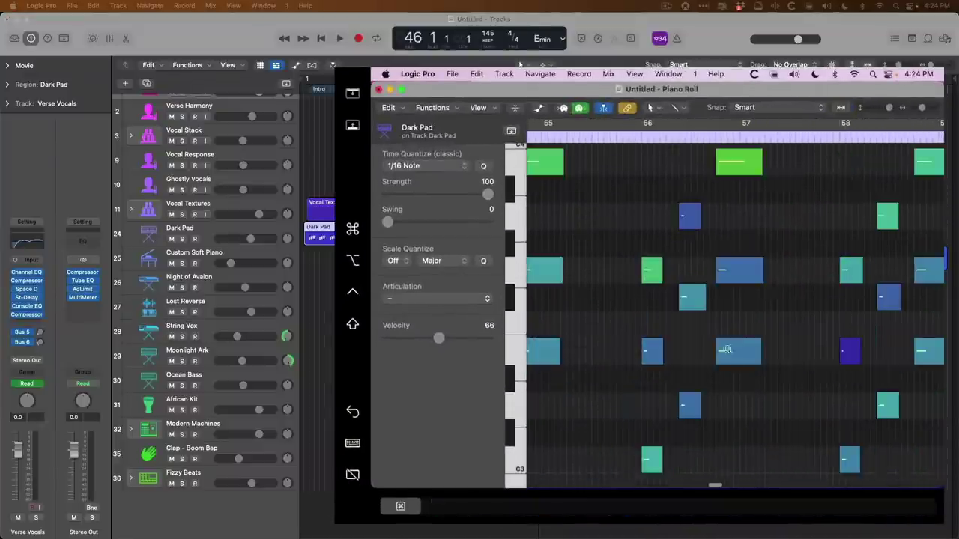
{"action": "left_click", "coordinate": [713, 282], "text": "ctrl+alt"}
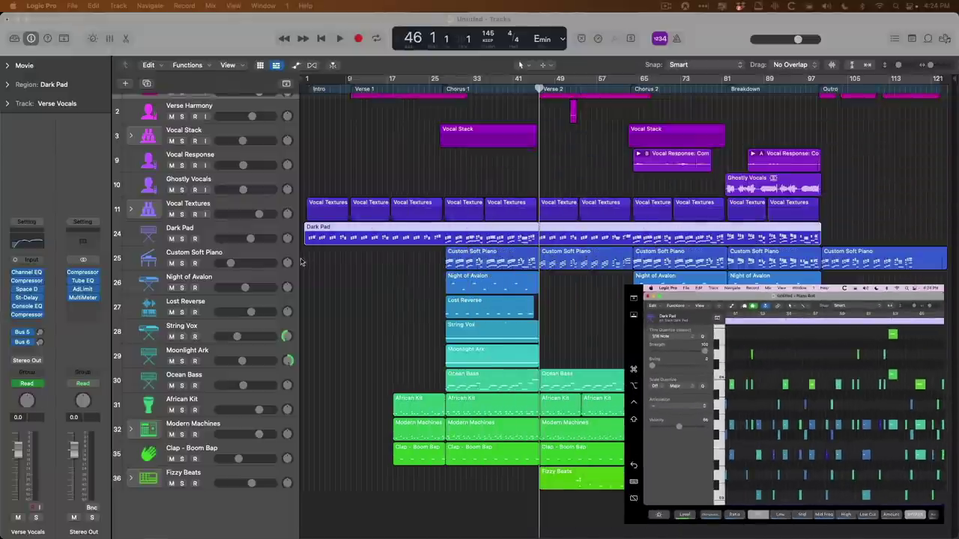
- Select the Custom Soft Piano, Night of Avalon and Lost Reverse tracks, then the Verse Vocals track
{"action": "left_click", "coordinate": [283, 259]}
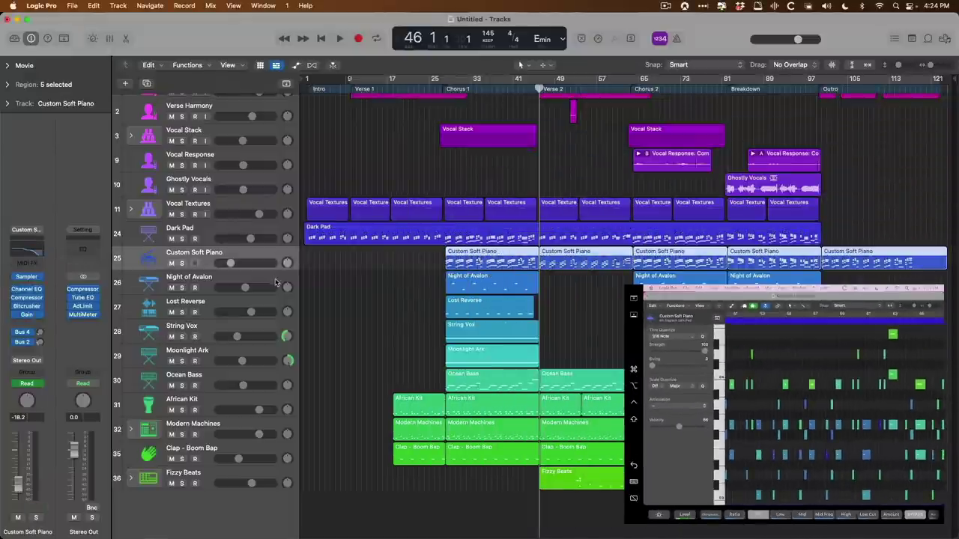
{"action": "left_click", "coordinate": [274, 283]}
{"action": "left_click", "coordinate": [274, 305]}
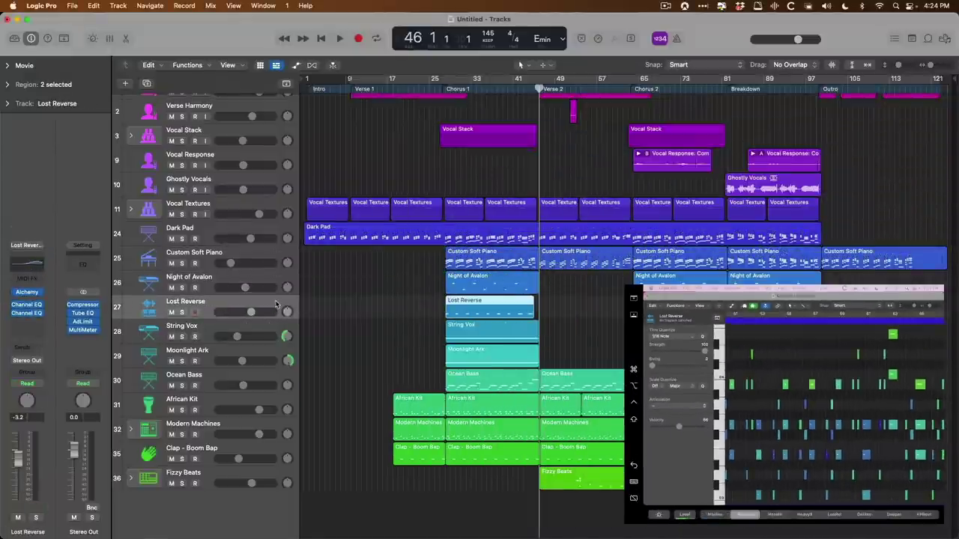
{"action": "scroll", "coordinate": [358, 254], "scroll_direction": "up", "scroll_amount": 1}
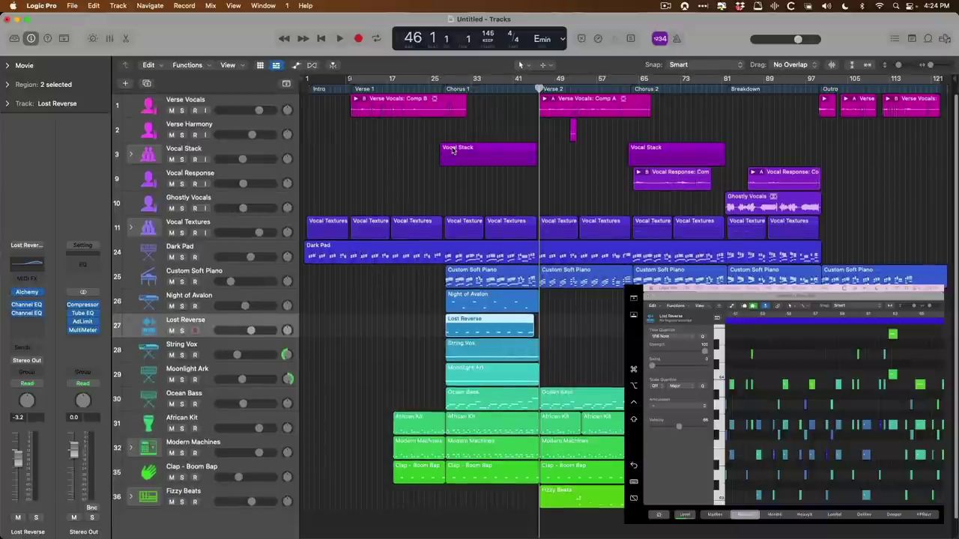
{"action": "left_click", "coordinate": [141, 108]}
- Detach the Verse Vocals Track editor into a window, close the iPad Piano Roll, and move the editor to the iPad
{"action": "left_click", "coordinate": [126, 38]}
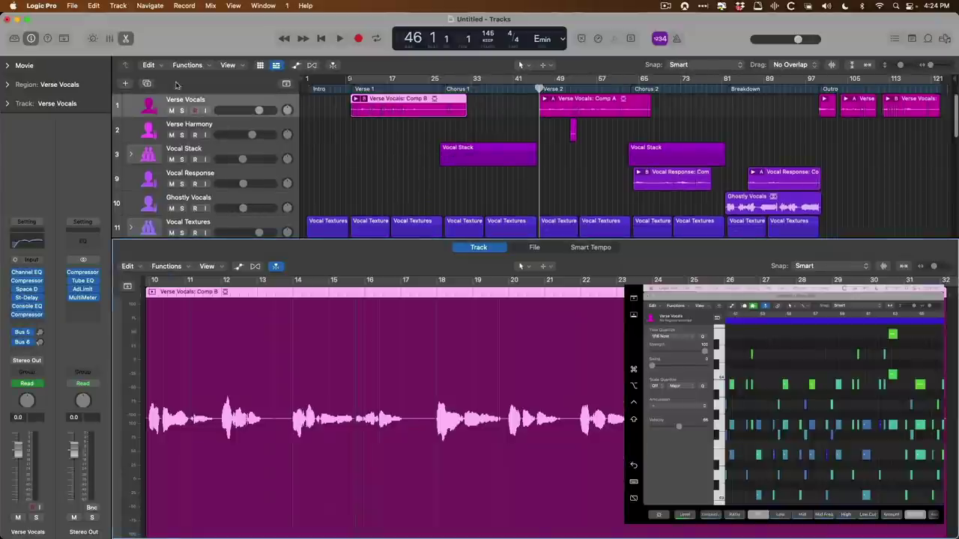
{"action": "left_click", "coordinate": [126, 38]}
{"action": "left_click", "coordinate": [126, 38]}
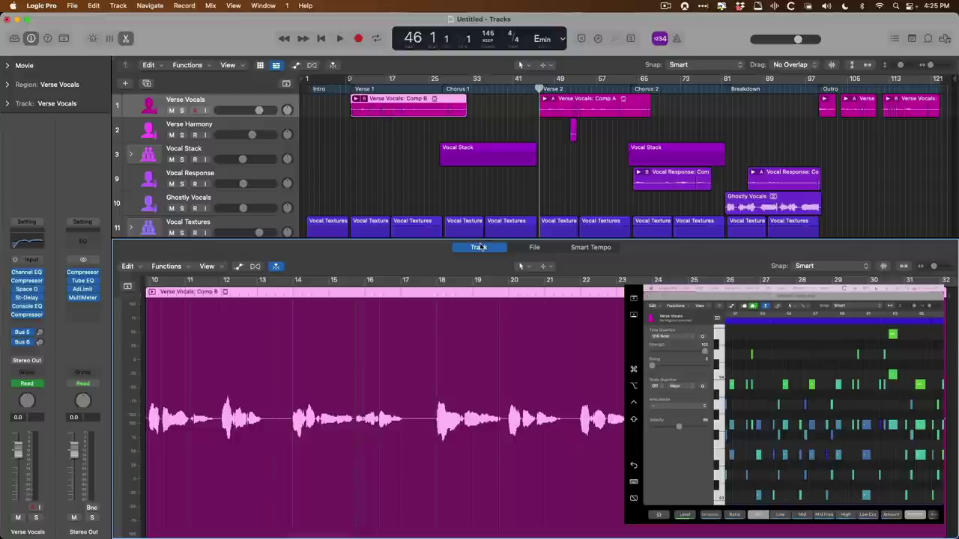
{"action": "left_click_drag", "start_coordinate": [478, 247], "coordinate": [445, 144]}
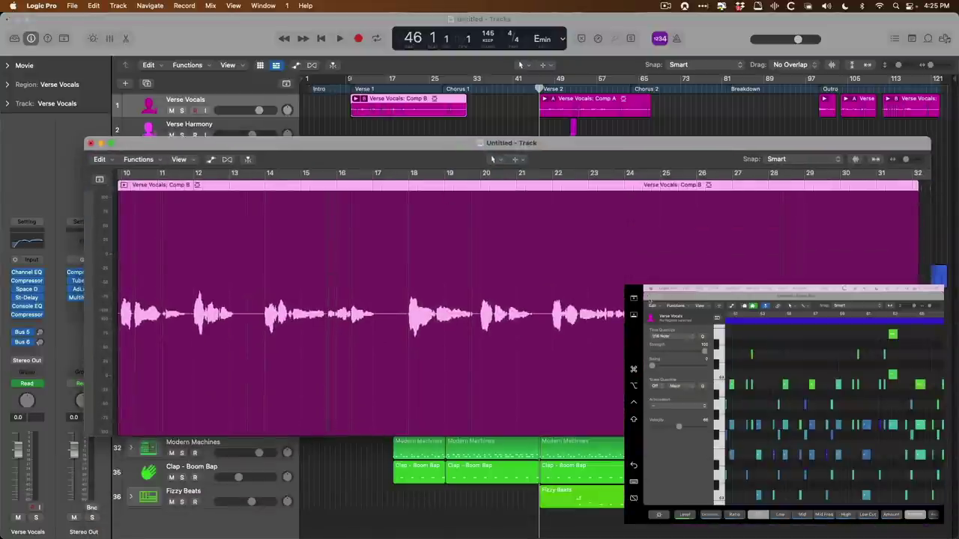
{"action": "key", "text": "super+w"}
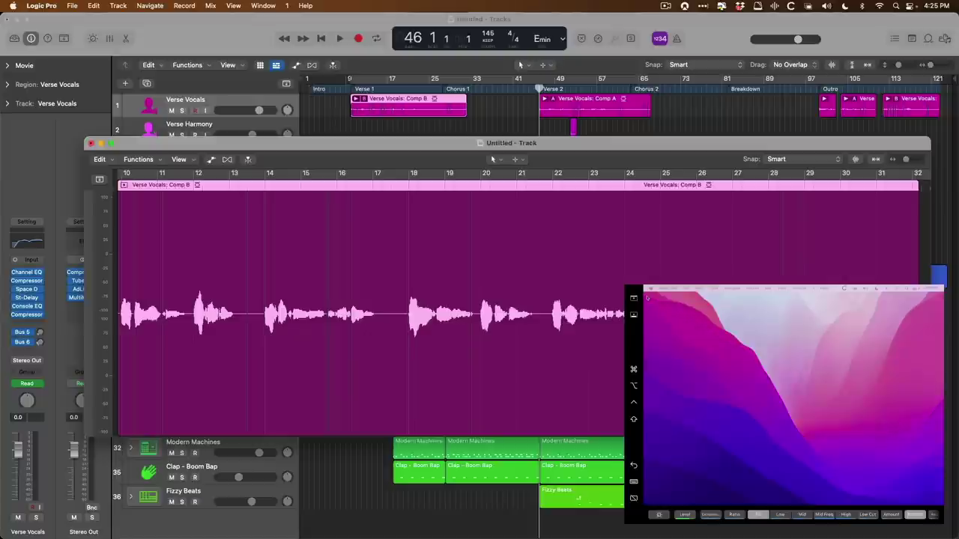
{"action": "left_click_drag", "start_coordinate": [459, 146], "coordinate": [472, 235]}
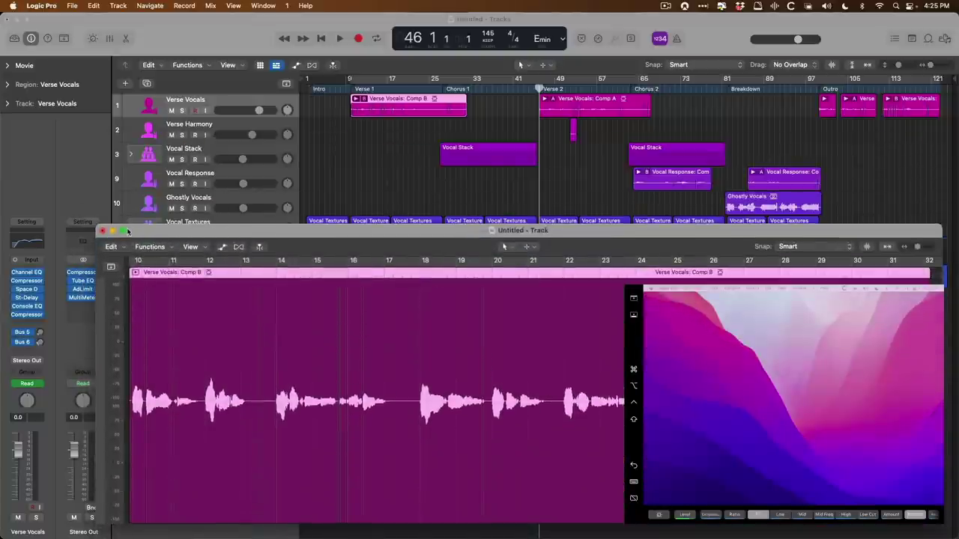
{"action": "left_click", "coordinate": [122, 231]}
{"action": "mouse_move", "coordinate": [28, 22]}
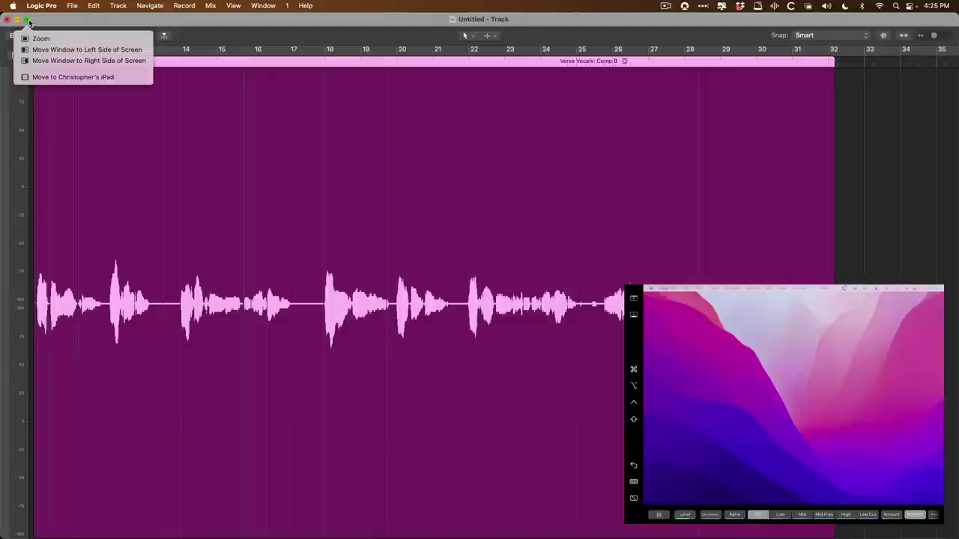
{"action": "left_click", "coordinate": [44, 78]}
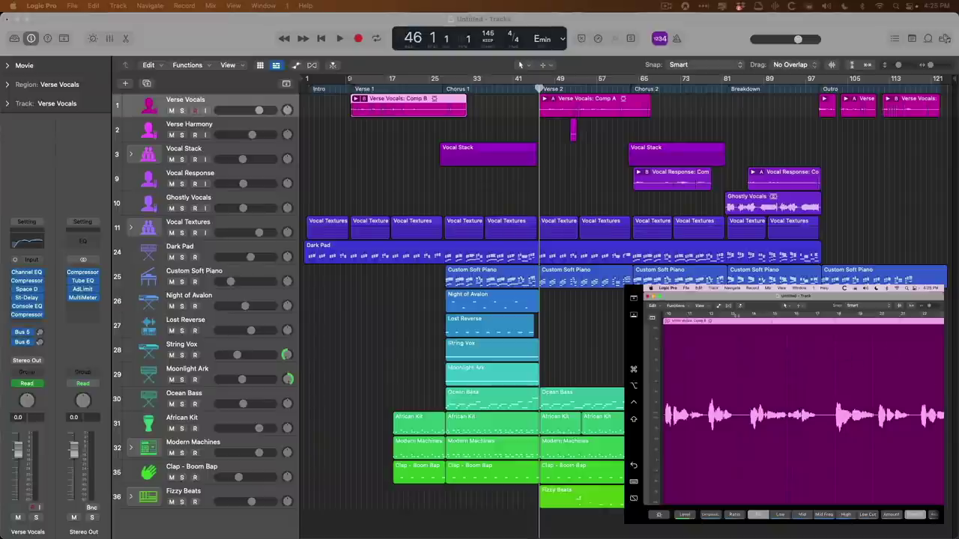
- Open the Stereo Out MultiMeter, place its window on the iPad display, and start playback
{"action": "left_click", "coordinate": [82, 298]}
{"action": "left_click_drag", "start_coordinate": [545, 153], "coordinate": [322, 538]}
{"action": "left_click_drag", "start_coordinate": [799, 301], "coordinate": [555, 146]}
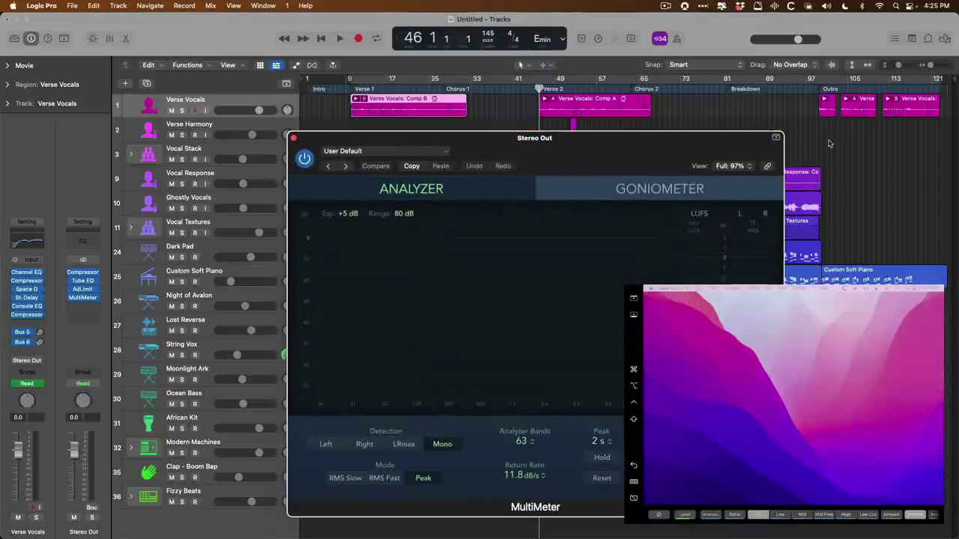
{"action": "left_click_drag", "start_coordinate": [687, 141], "coordinate": [687, 538]}
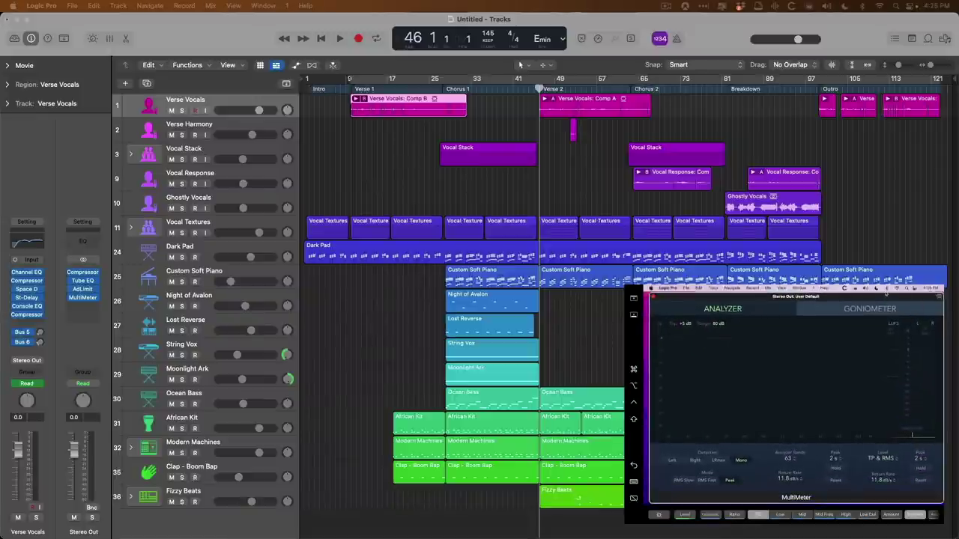
{"action": "key", "text": "space"}
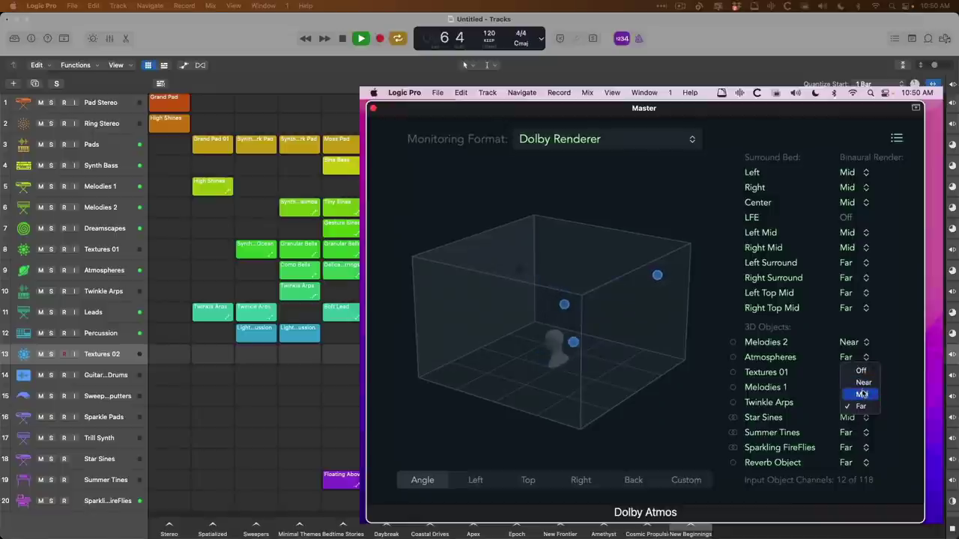
- Choose Mid as the Atmospheres object's binaural render distance in the Dolby Atmos window
{"action": "left_click", "coordinate": [862, 394]}
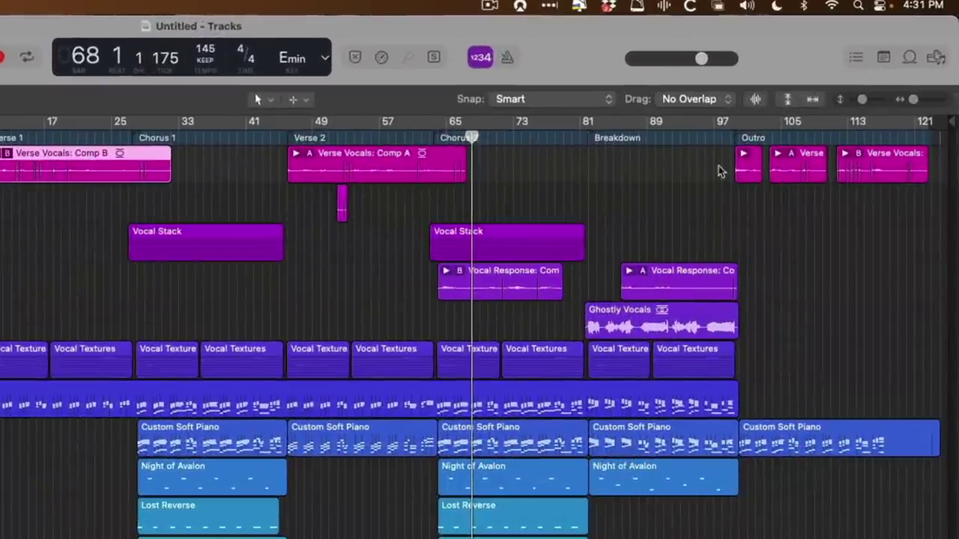
- Open the Display panel from the macOS Control Center menu-bar icon
{"action": "left_click", "coordinate": [881, 6]}
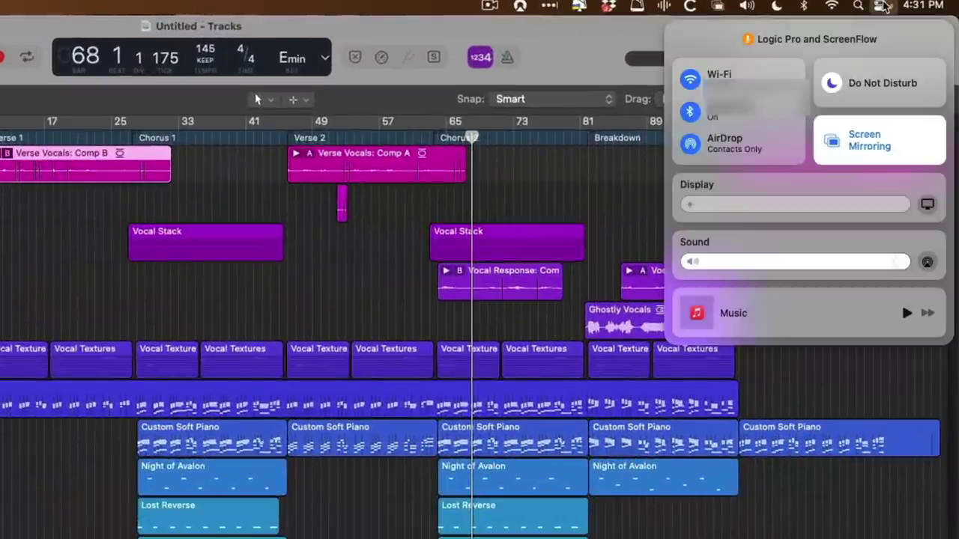
{"action": "left_click", "coordinate": [810, 185]}
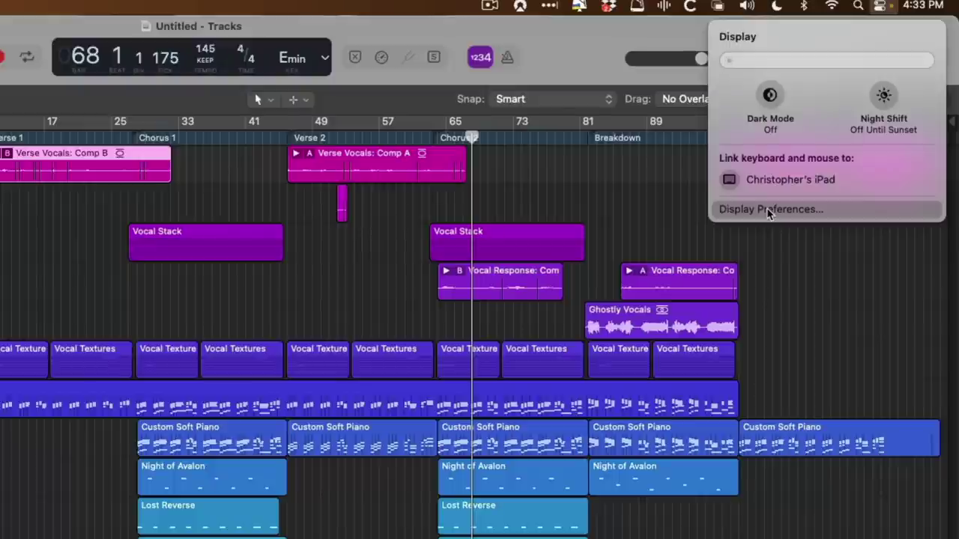
- In Displays preferences, add the iPad as a display that extends the Mac desktop
{"action": "left_click", "coordinate": [768, 212]}
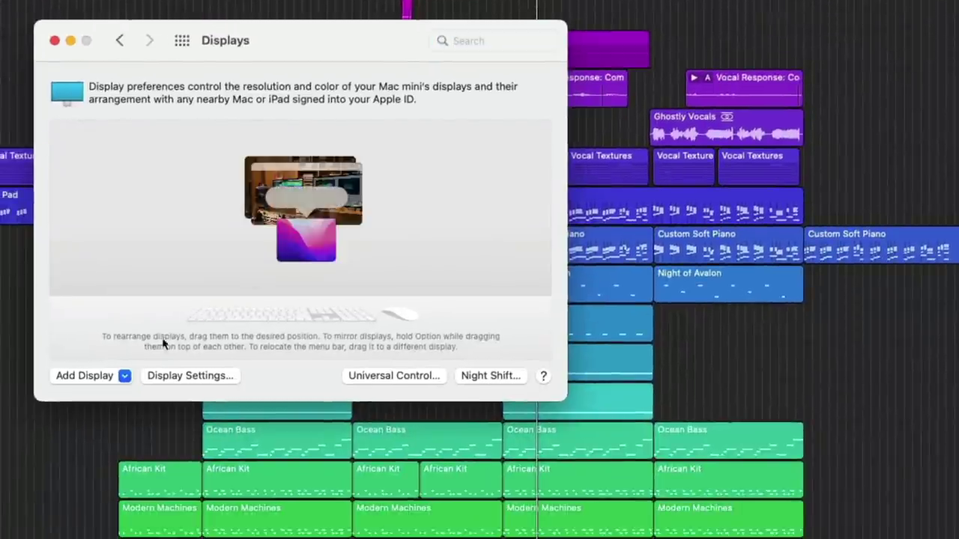
{"action": "left_click", "coordinate": [112, 379]}
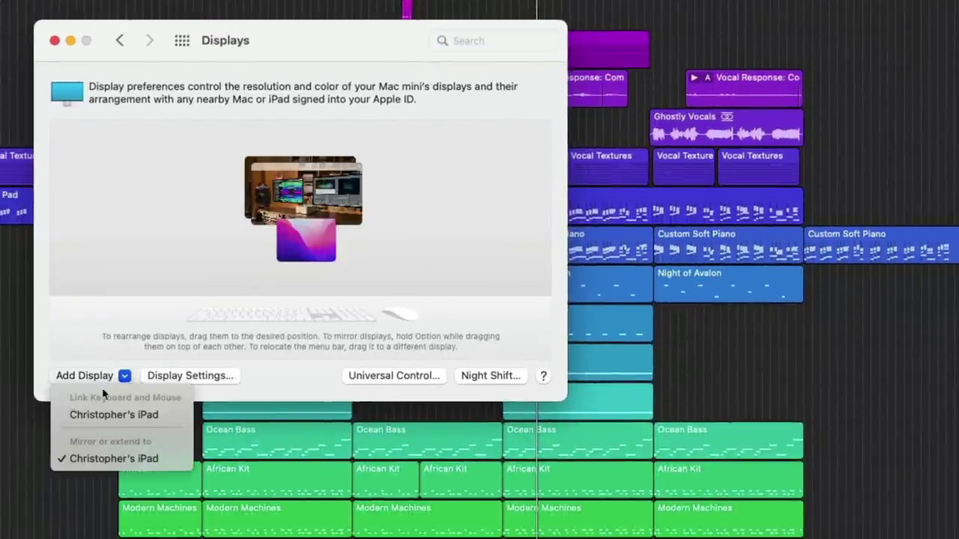
{"action": "left_click", "coordinate": [137, 421]}
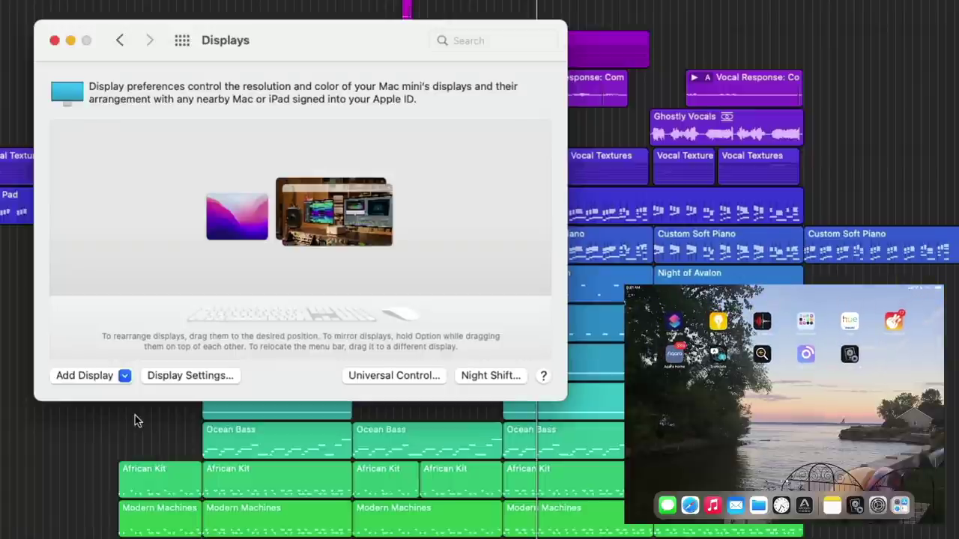
- Drag the iPad thumbnail directly beneath the Mac's main display in the arrangement
{"action": "left_click_drag", "start_coordinate": [237, 234], "coordinate": [315, 276]}
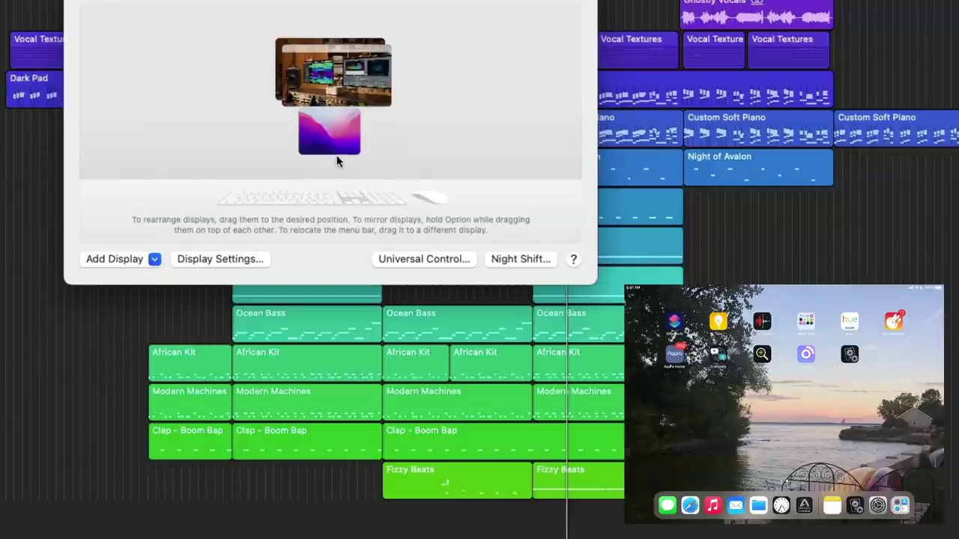
{"action": "mouse_move", "coordinate": [265, 524]}
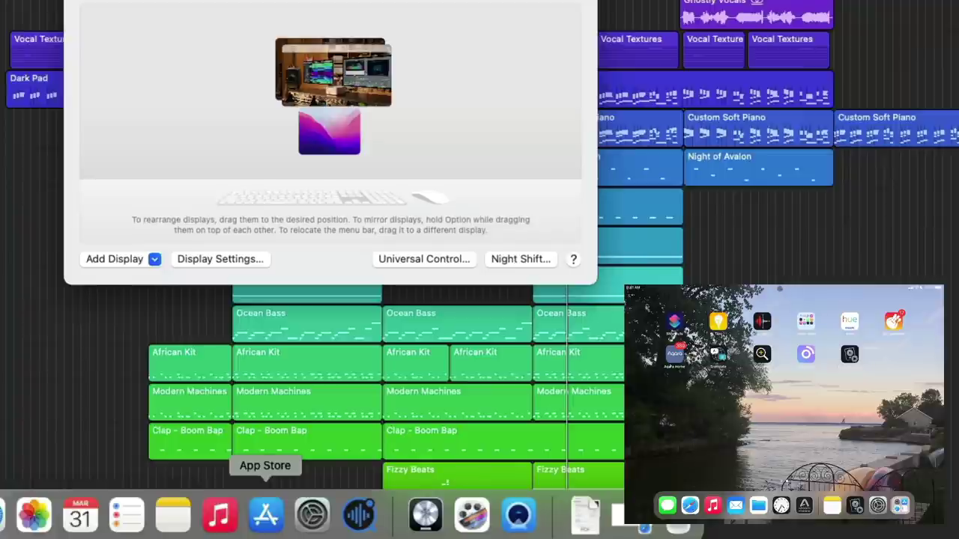
- Launch Logic Remote's mixer from the iPad Dock
{"action": "mouse_move", "coordinate": [266, 525]}
{"action": "left_click", "coordinate": [805, 352]}
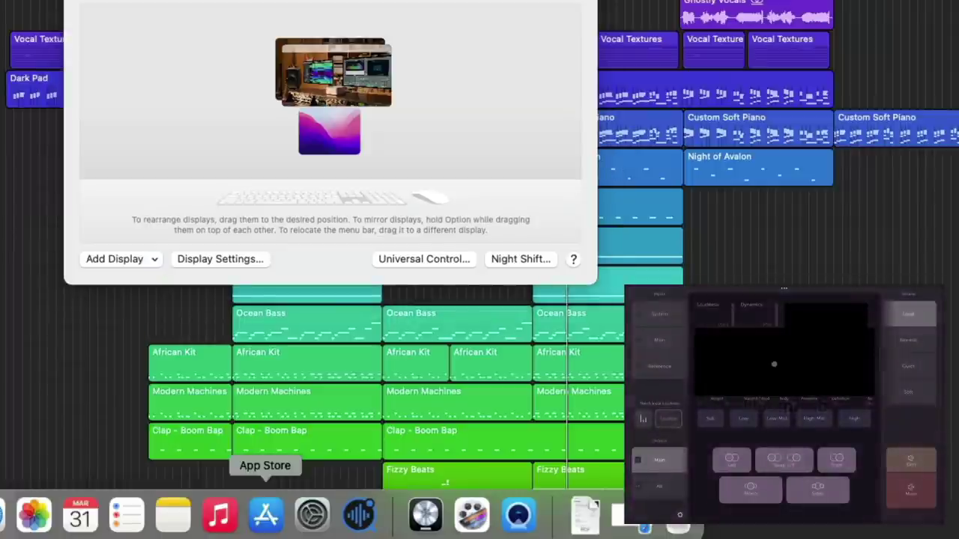
{"action": "mouse_move", "coordinate": [847, 526]}
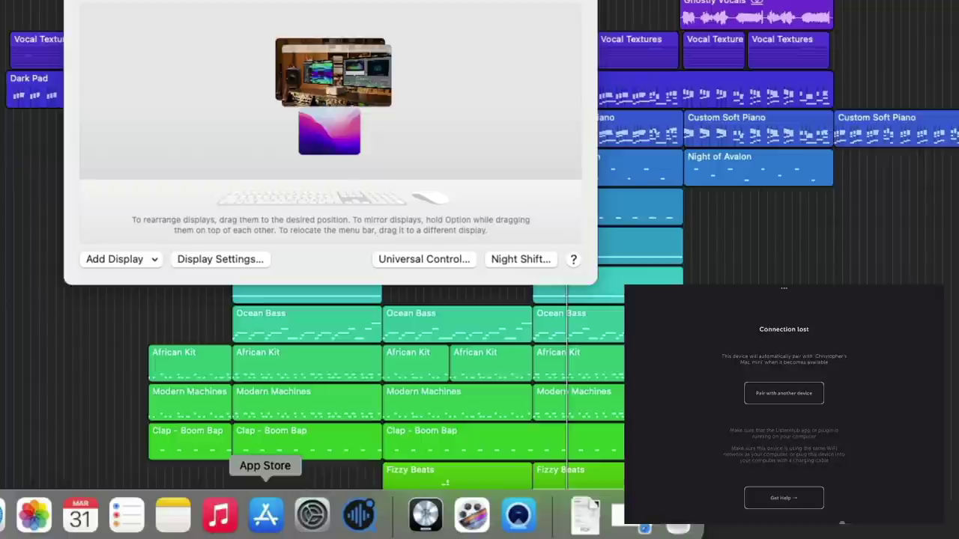
{"action": "left_click", "coordinate": [855, 505]}
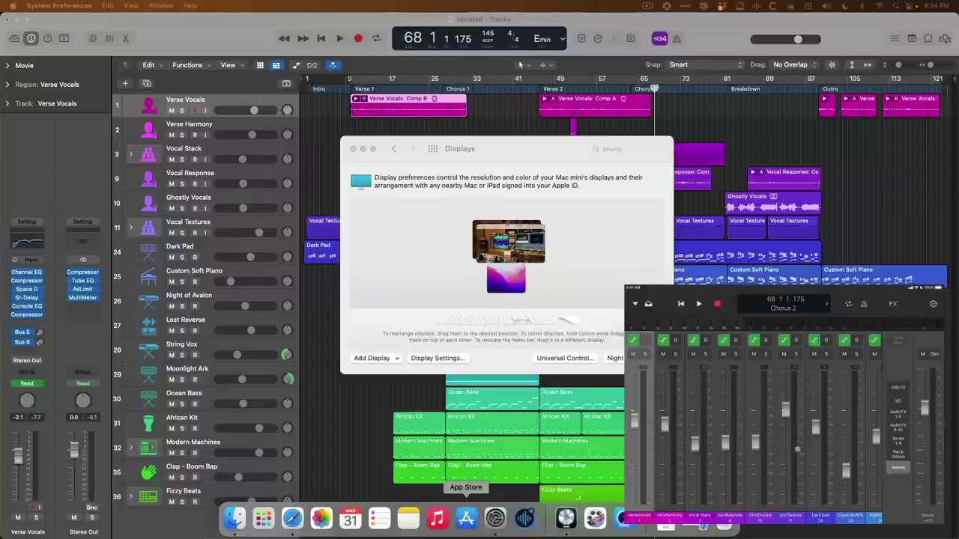
- Quit System Preferences with Cmd+Q to uncover Logic Pro's arrange area
{"action": "left_click", "coordinate": [408, 238]}
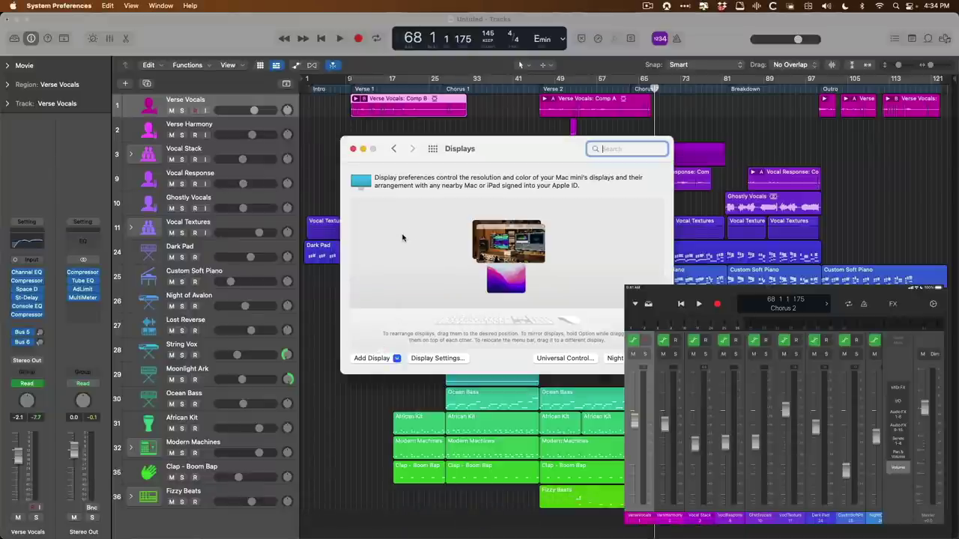
{"action": "key", "text": "super+q"}
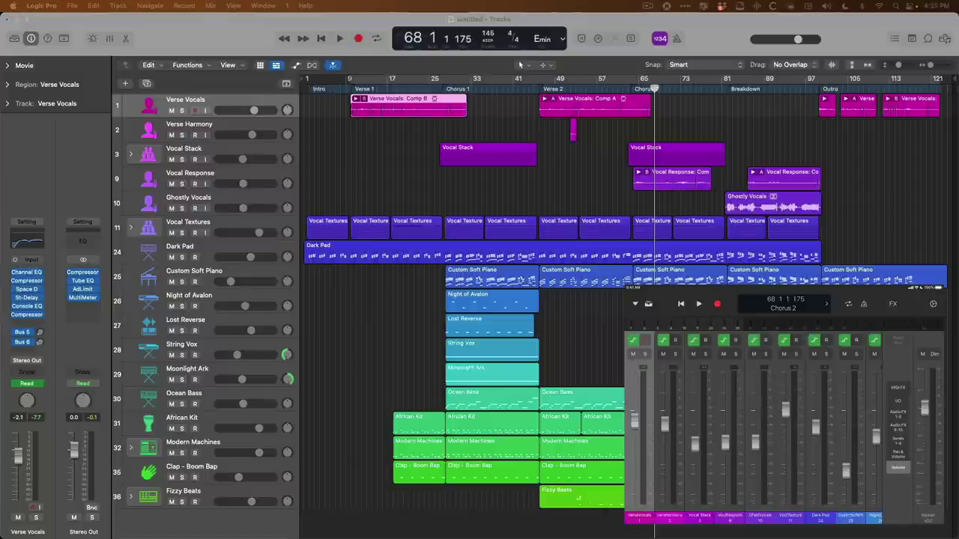
{"action": "mouse_move", "coordinate": [489, 537]}
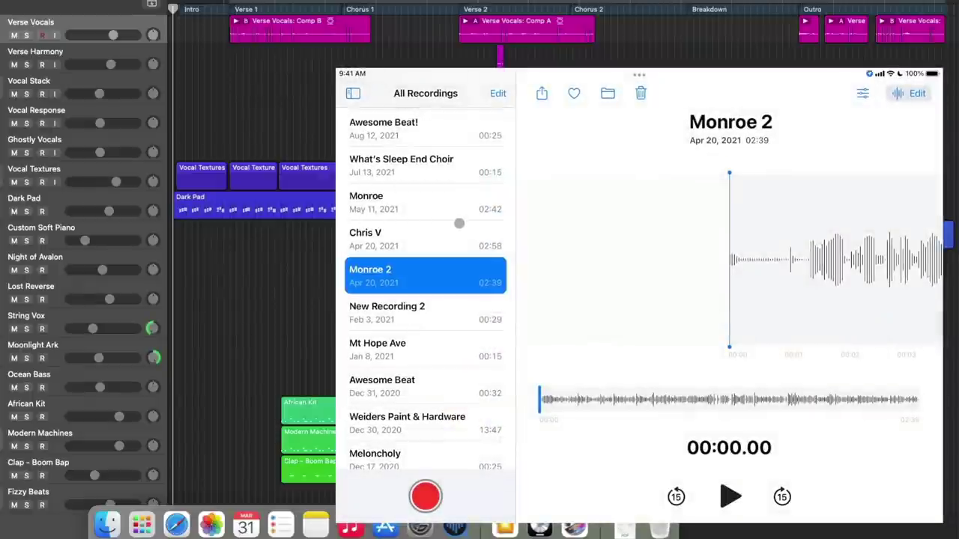
- Drag the Monroe 2 memo from the iPad's Voice Memos onto the Ghostly Vocals track
{"action": "left_click_drag", "start_coordinate": [405, 275], "coordinate": [831, 153]}
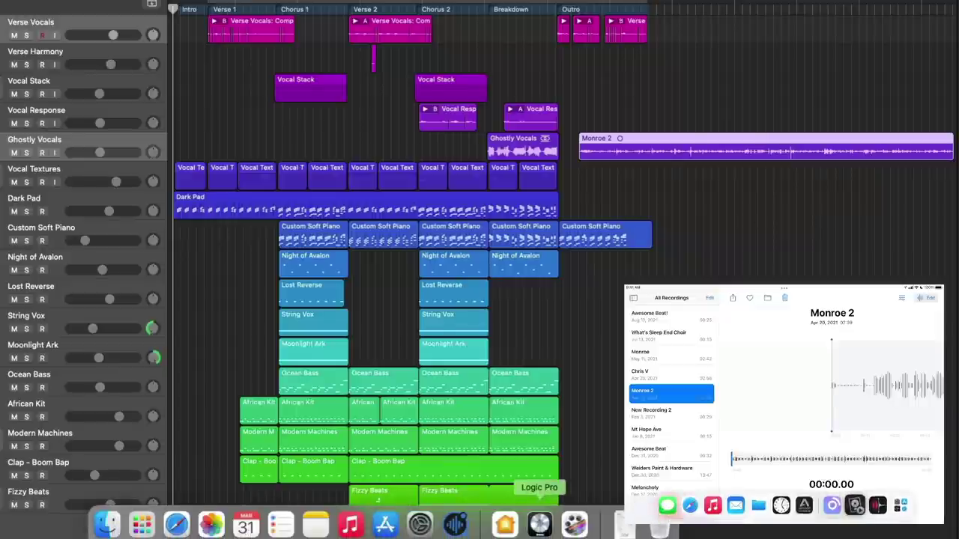
- Return to Logic Remote and play the song from bar 27 in Verse 1
{"action": "left_click", "coordinate": [855, 506]}
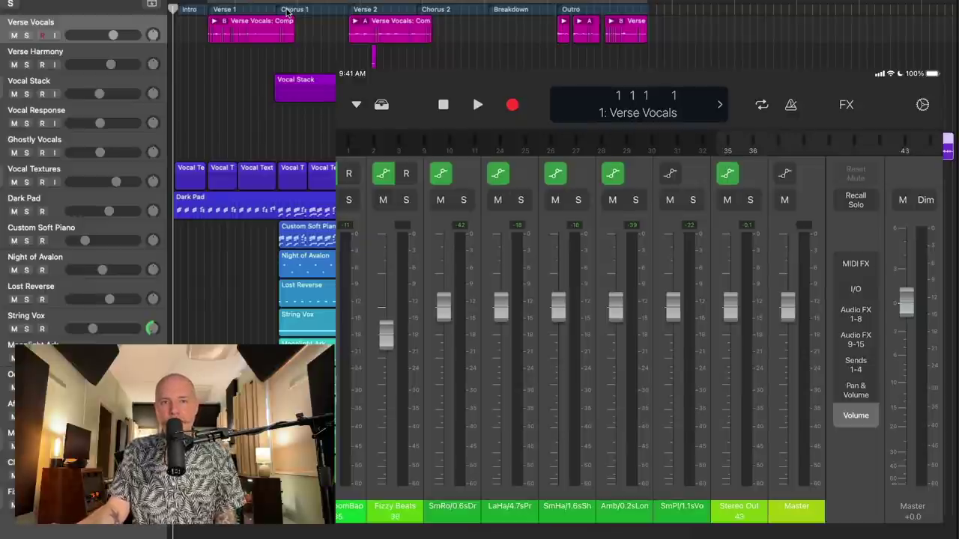
{"action": "left_click", "coordinate": [286, 9]}
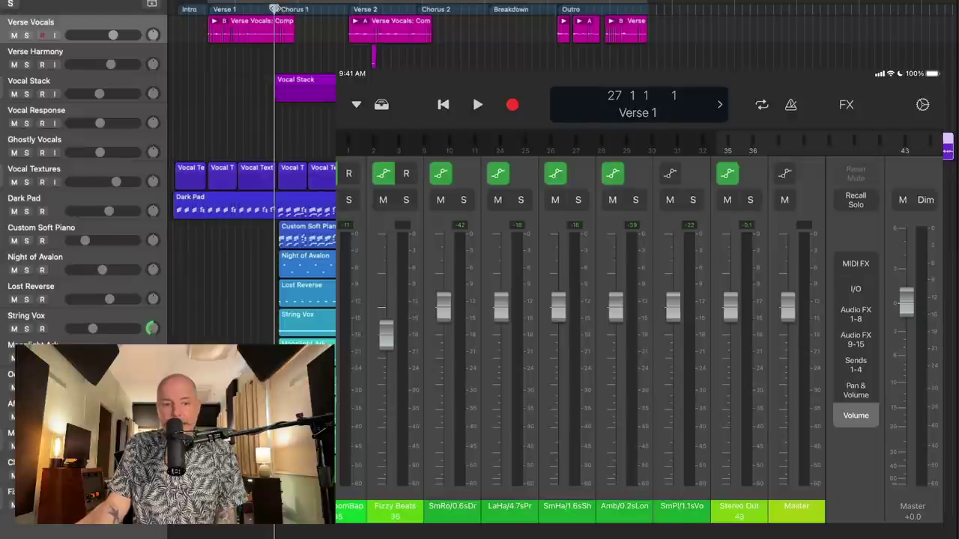
{"action": "key", "text": "space"}
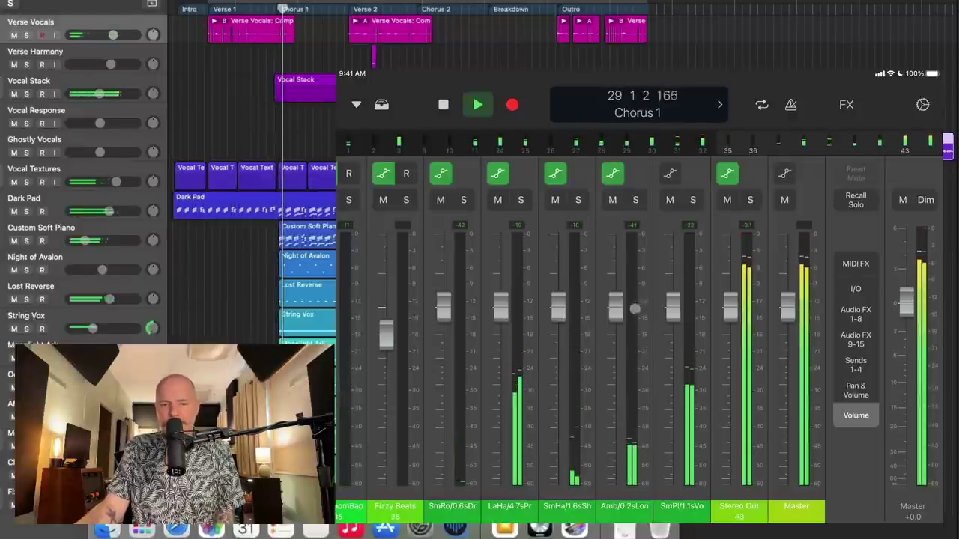
- Lower the Amb/0.2sLon fader to -2.4 and Ocean Bass to -13.5, then show pan knobs
{"action": "left_click_drag", "start_coordinate": [615, 306], "coordinate": [615, 337]}
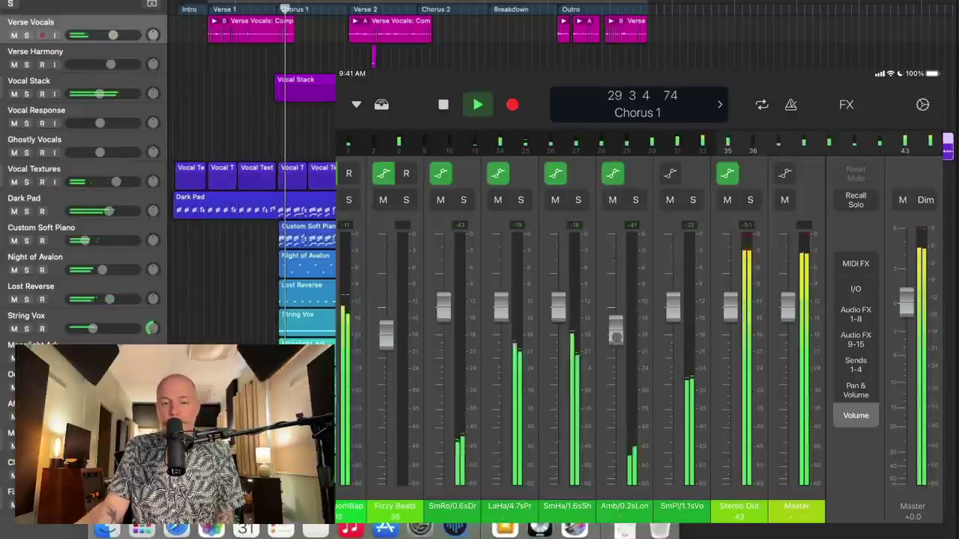
{"action": "left_click", "coordinate": [536, 149]}
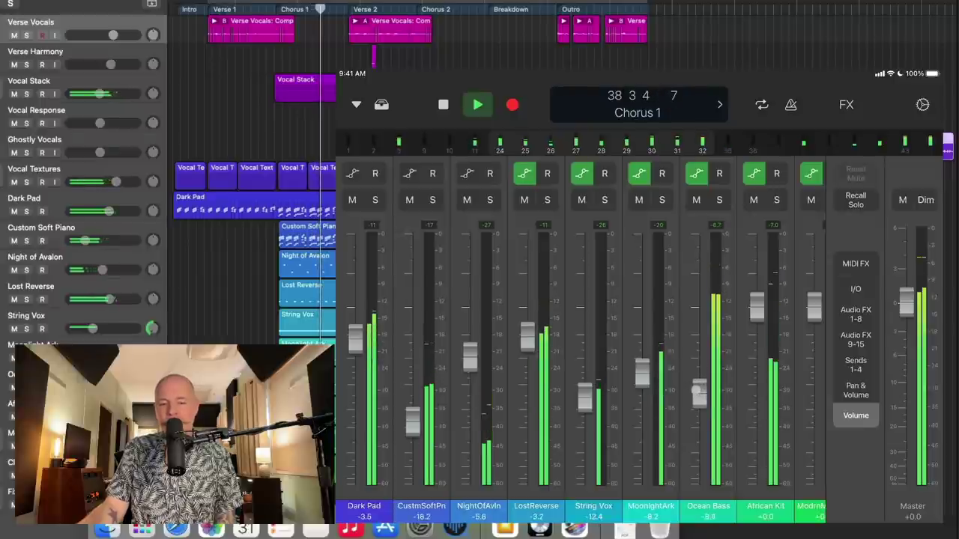
{"action": "left_click_drag", "start_coordinate": [699, 366], "coordinate": [699, 401]}
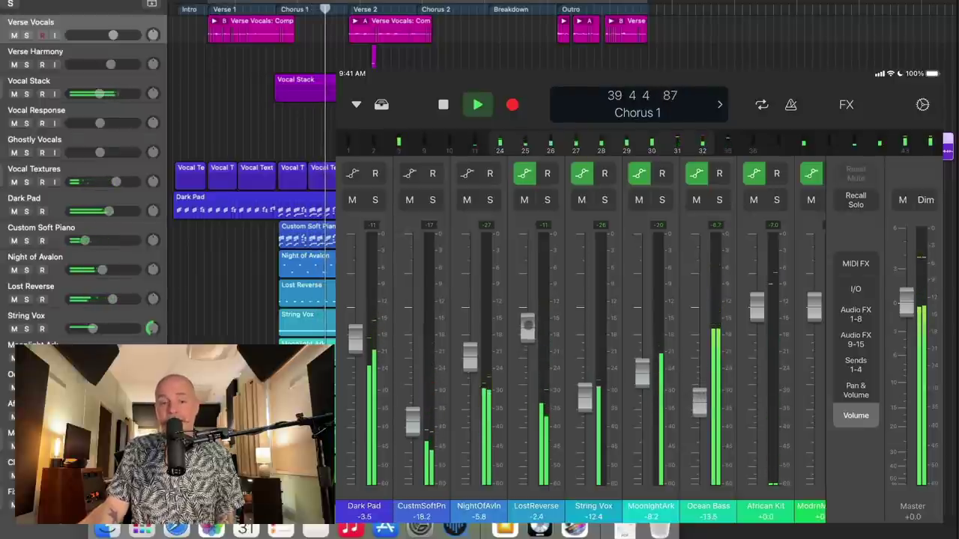
{"action": "left_click", "coordinate": [854, 391]}
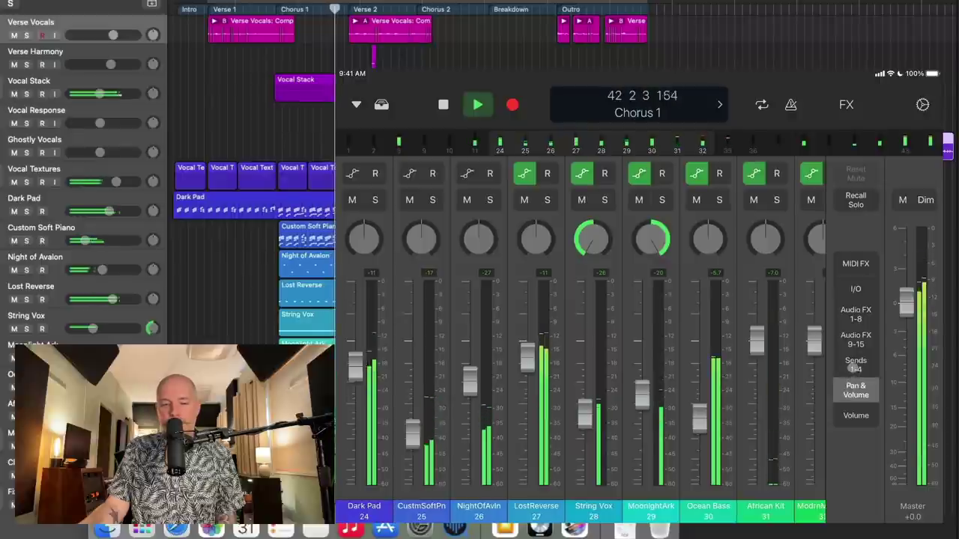
- Show Audio FX plug-ins and cut LostReverse's Channel EQ by 3 dB at 250 Hz
{"action": "left_click", "coordinate": [855, 365]}
{"action": "left_click", "coordinate": [855, 313]}
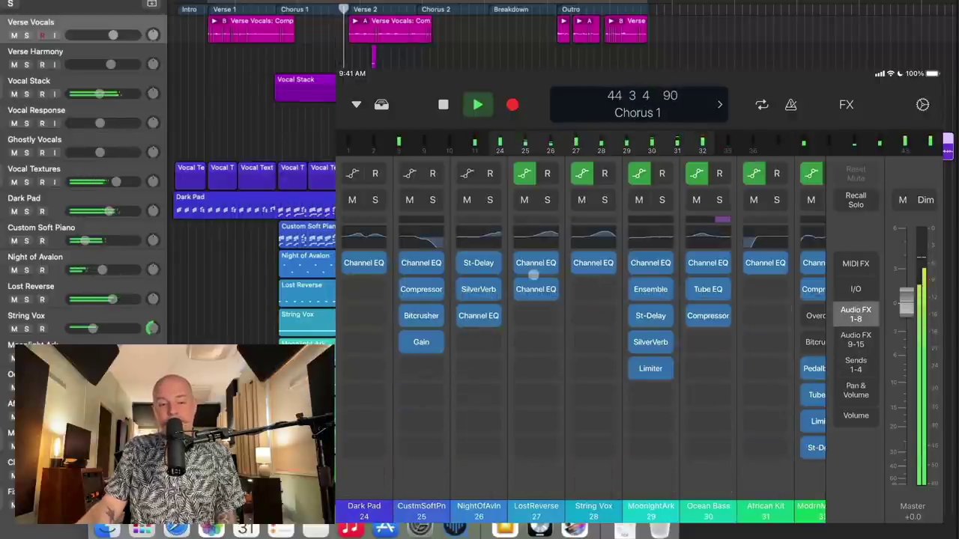
{"action": "left_click", "coordinate": [533, 263]}
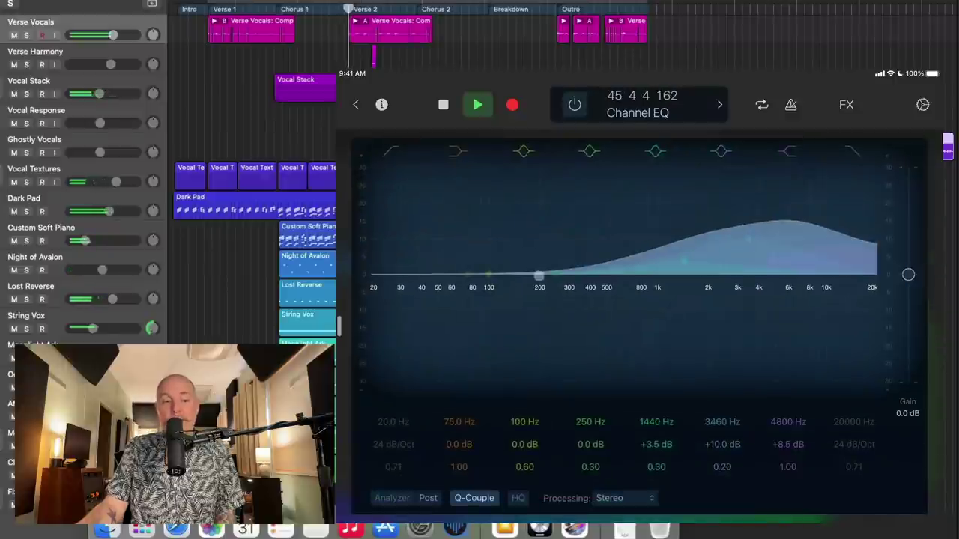
{"action": "left_click_drag", "start_coordinate": [556, 276], "coordinate": [558, 294]}
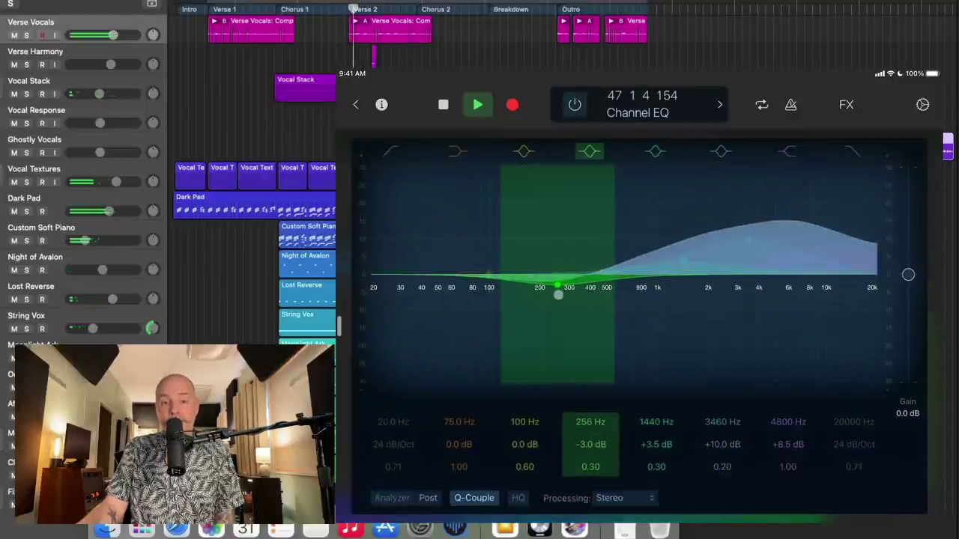
{"action": "left_click", "coordinate": [356, 105]}
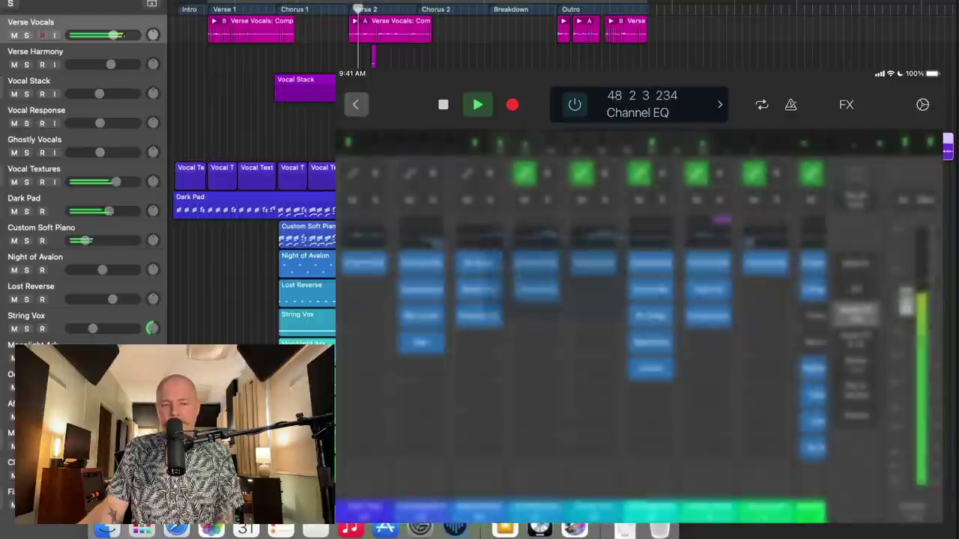
- Inspect MoonlightArk's St-Delay settings and insert list with playback stopped
{"action": "left_click", "coordinate": [650, 317]}
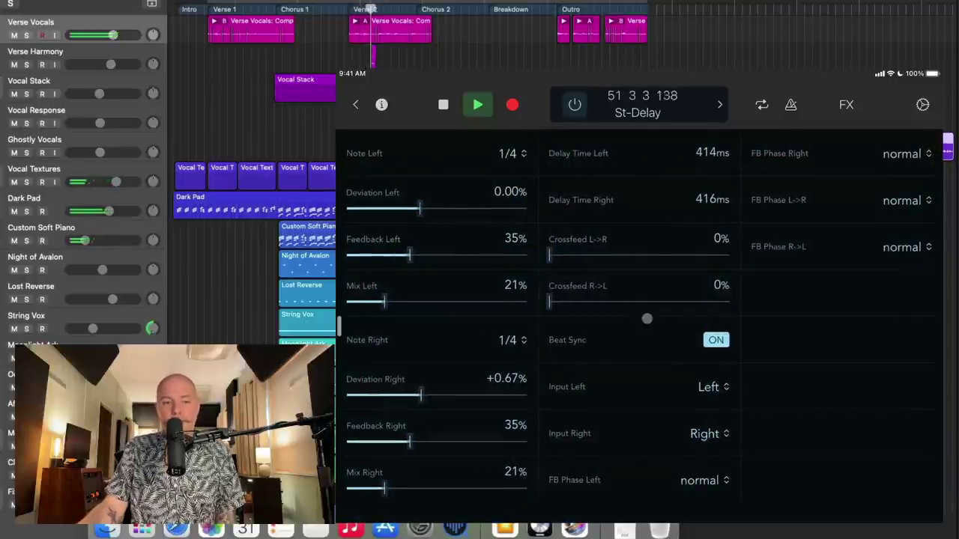
{"action": "key", "text": "space"}
{"action": "left_click", "coordinate": [381, 104]}
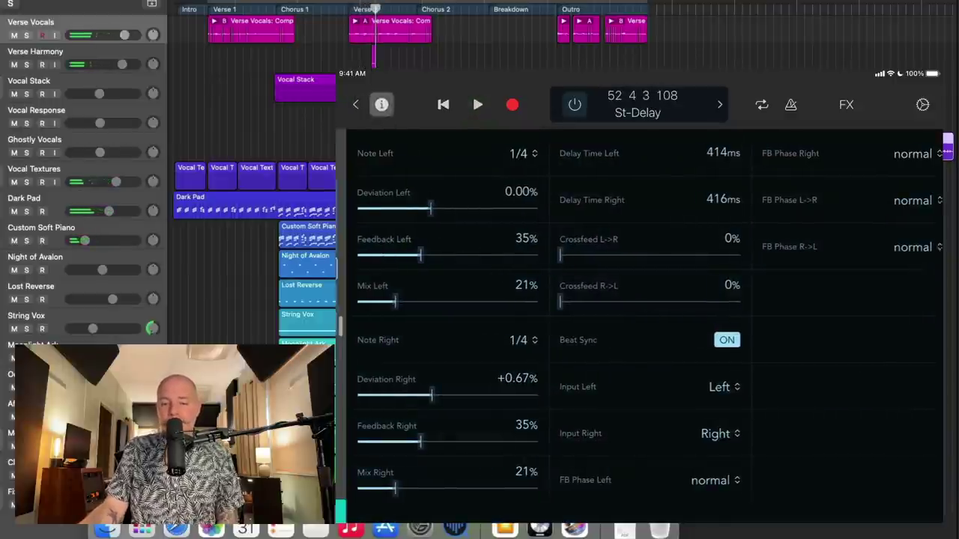
{"action": "left_click", "coordinate": [355, 104]}
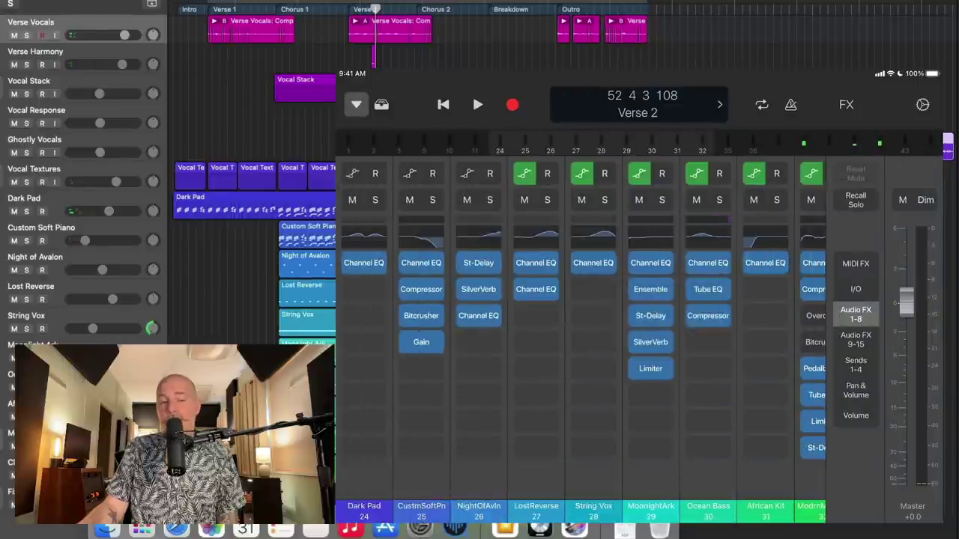
- Resume playback, browse channels from VerseVocals to 27–36, then stop at bar 32
{"action": "key", "text": "space"}
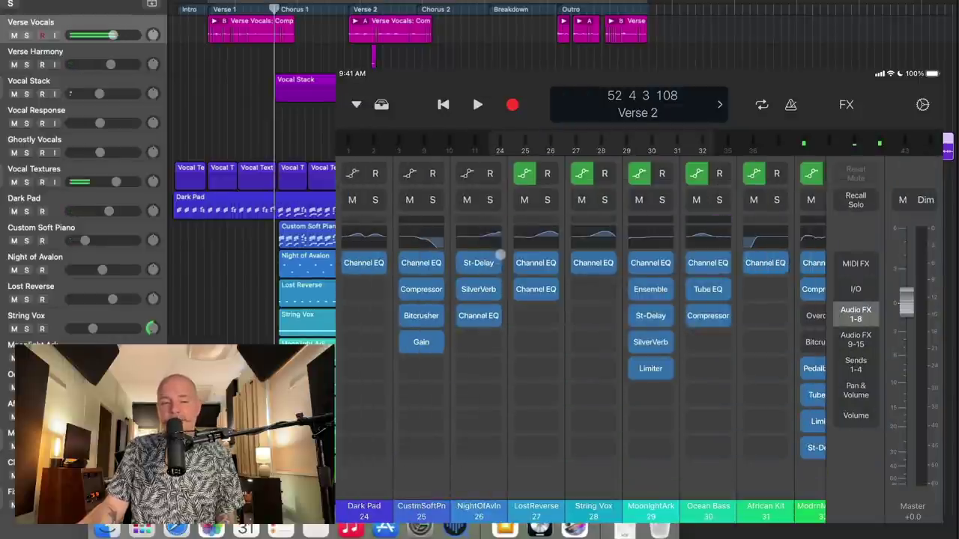
{"action": "left_click", "coordinate": [448, 145]}
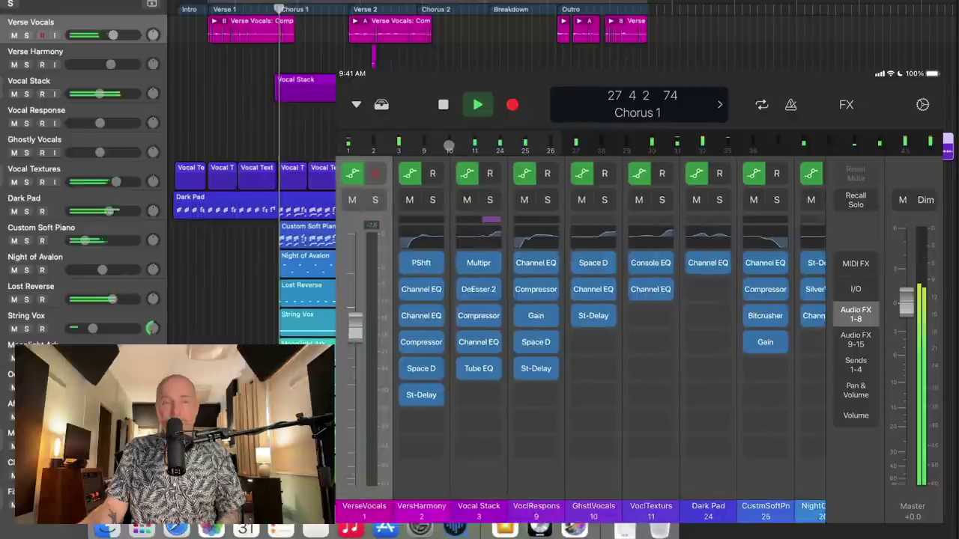
{"action": "left_click", "coordinate": [634, 143]}
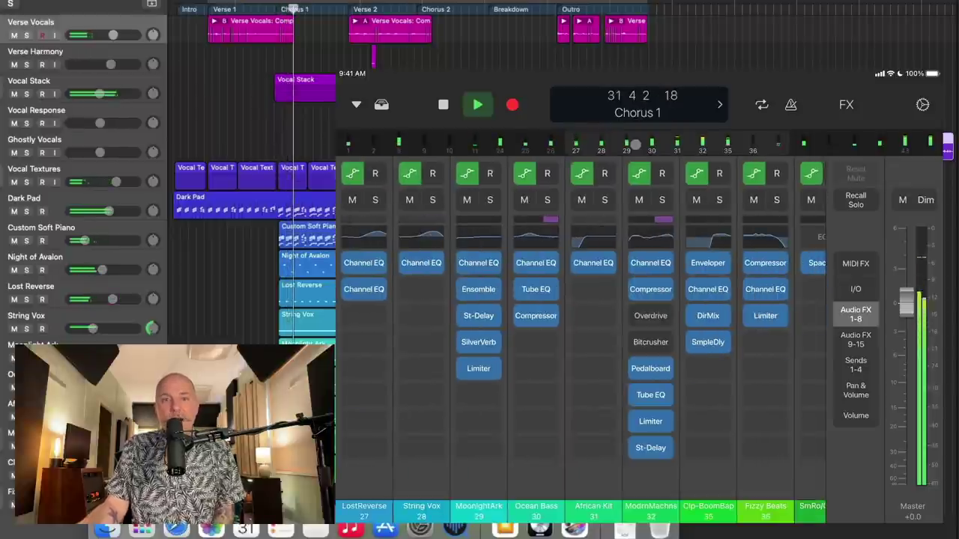
{"action": "key", "text": "space"}
- Show Verse Vocals' Smart Controls and turn the EQ Mid Freq knob to 2200 Hz
{"action": "left_click", "coordinate": [356, 104]}
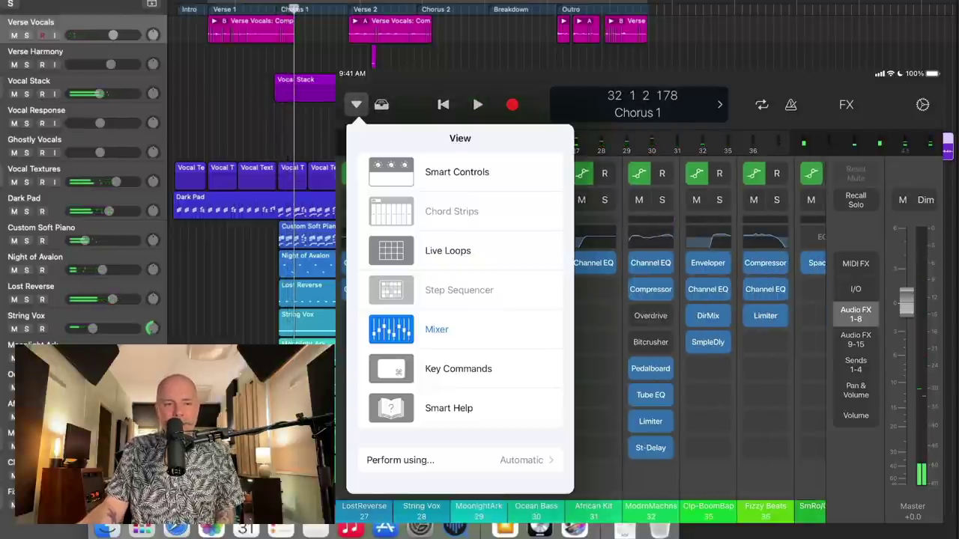
{"action": "left_click", "coordinate": [448, 167]}
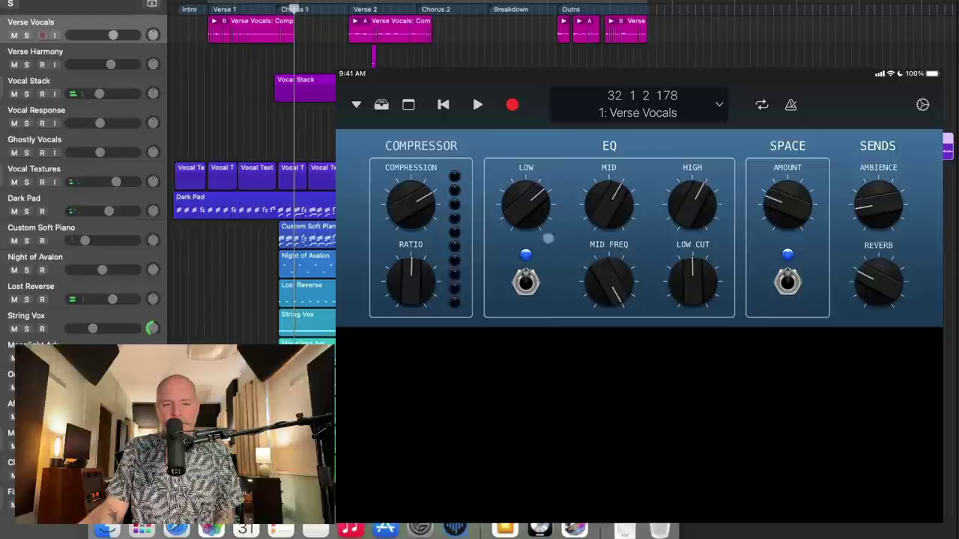
{"action": "left_click_drag", "start_coordinate": [598, 277], "coordinate": [598, 311]}
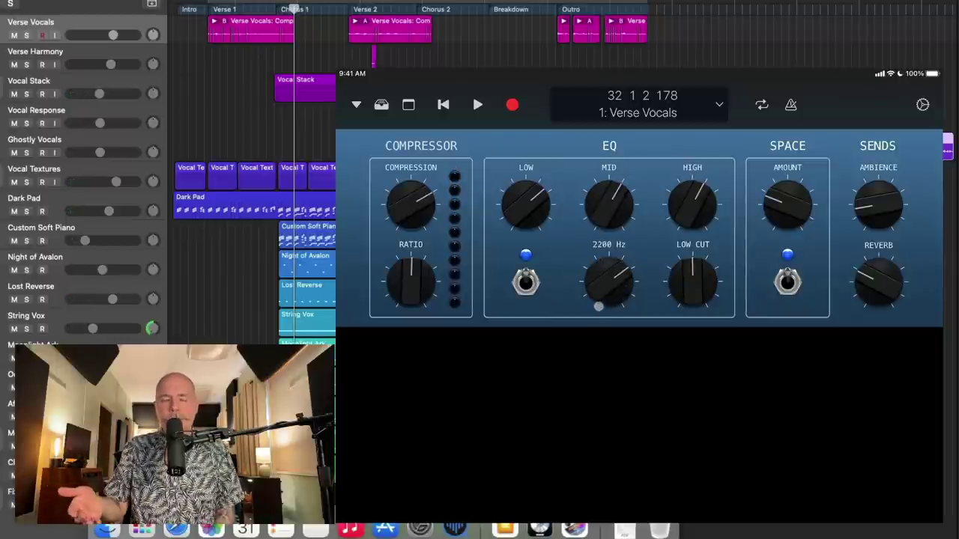